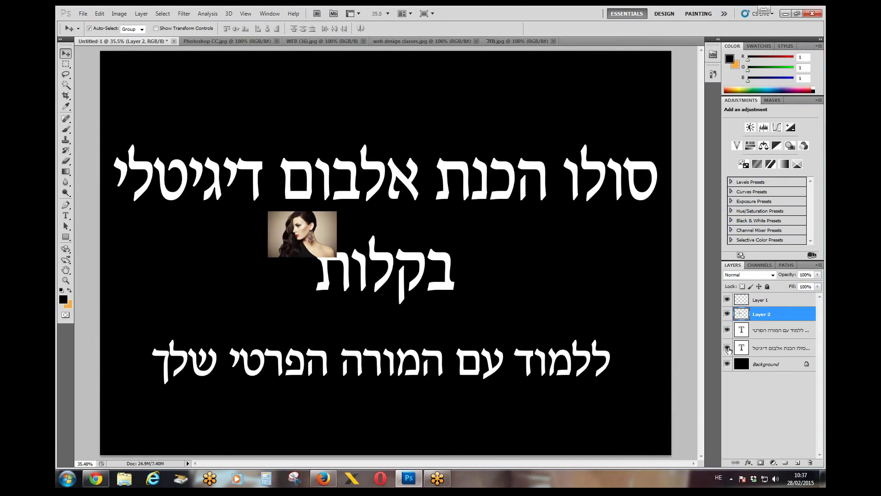
# Enlarge the earring portrait on Layer 2 with Free Transform and shift it slightly upward on the canvas.
pyautogui.moveTo(322, 234); pyautogui.dragTo(566, 379)
pyautogui.hotkey('ctrl', 't')
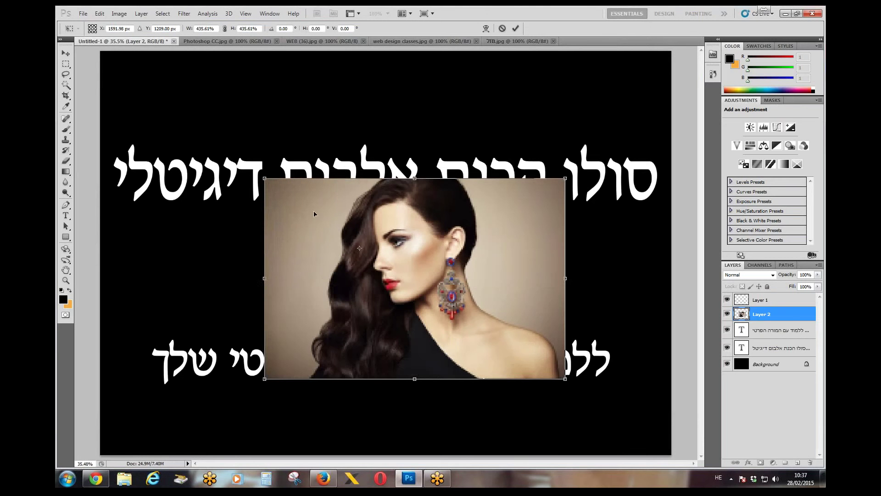
pyautogui.moveTo(258, 180); pyautogui.dragTo(197, 133)
pyautogui.press('Return')
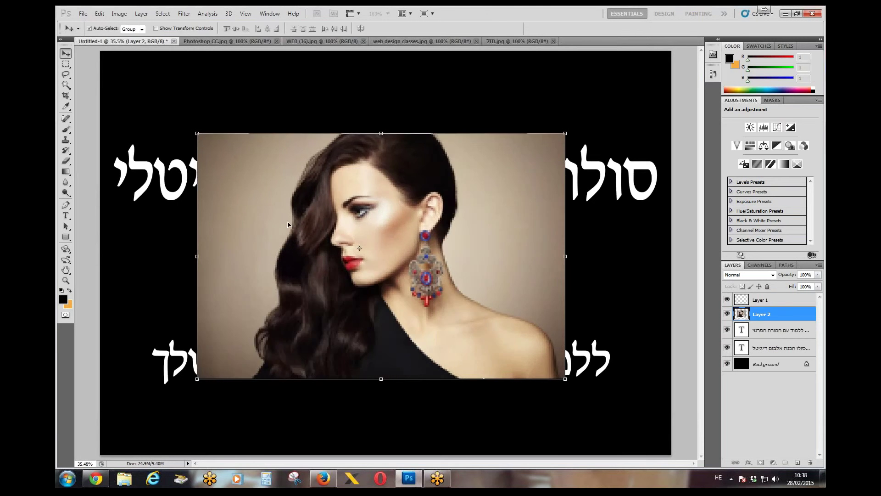
pyautogui.moveTo(401, 300); pyautogui.dragTo(401, 274)
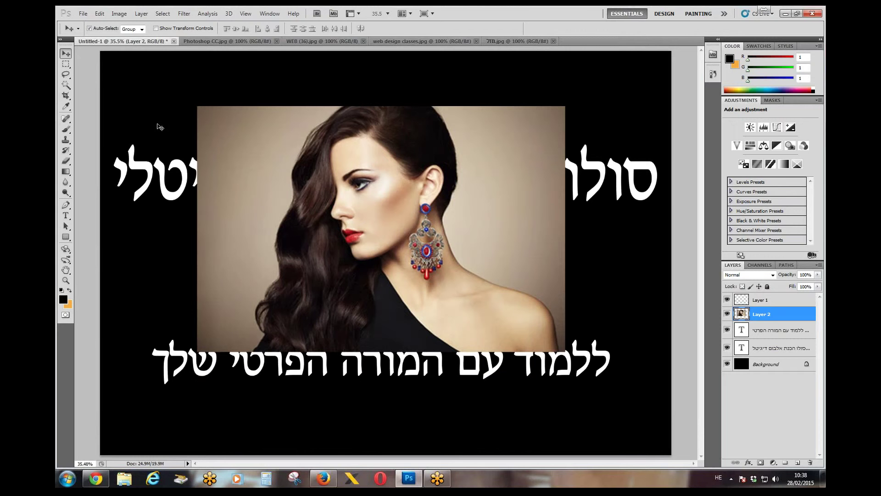
# Keep only a small rectangular patch of the portrait's dark hair on Layer 2, deleting everything around it.
pyautogui.click(65, 64)
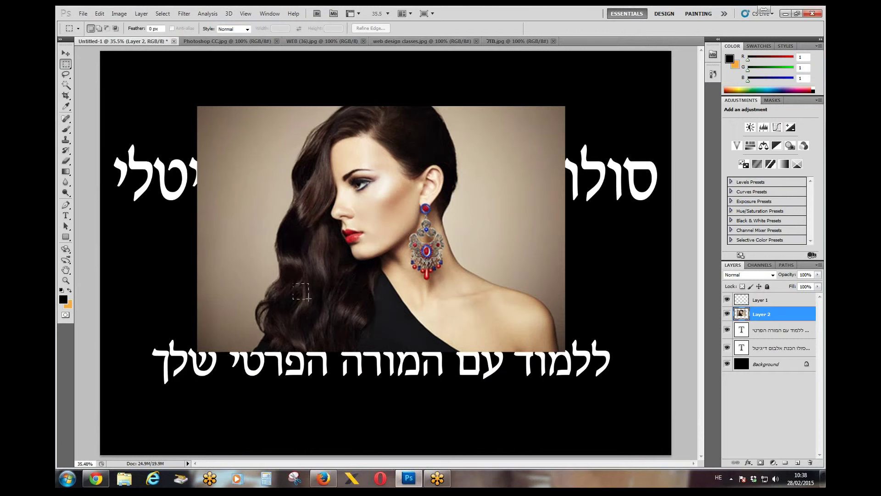
pyautogui.moveTo(312, 303); pyautogui.dragTo(313, 303)
pyautogui.hotkey('ctrl', 'a')
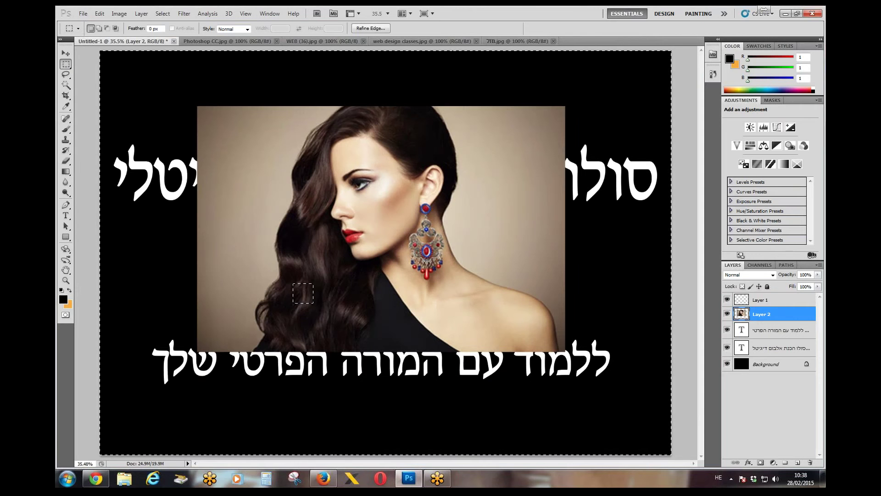
pyautogui.press('Delete')
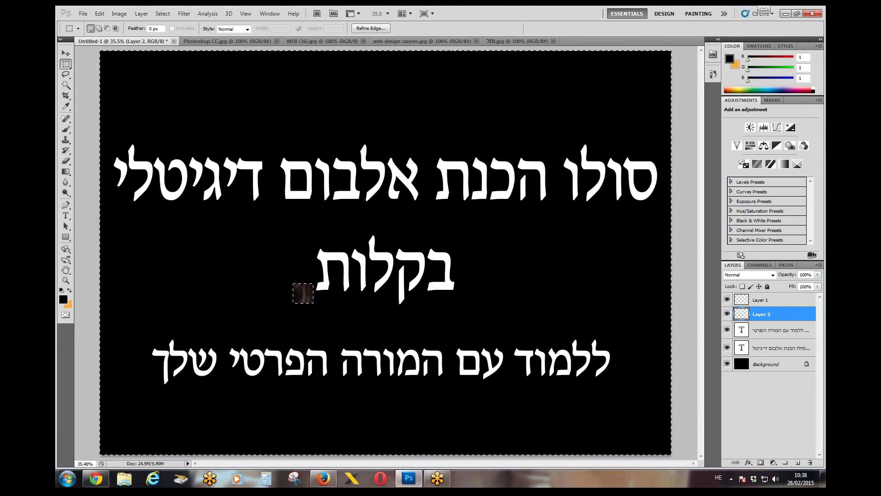
pyautogui.hotkey('ctrl', 'd')
# Stretch the hair patch to cover the whole canvas and move Layer 2 above Layer 1.
pyautogui.hotkey('ctrl', 't')
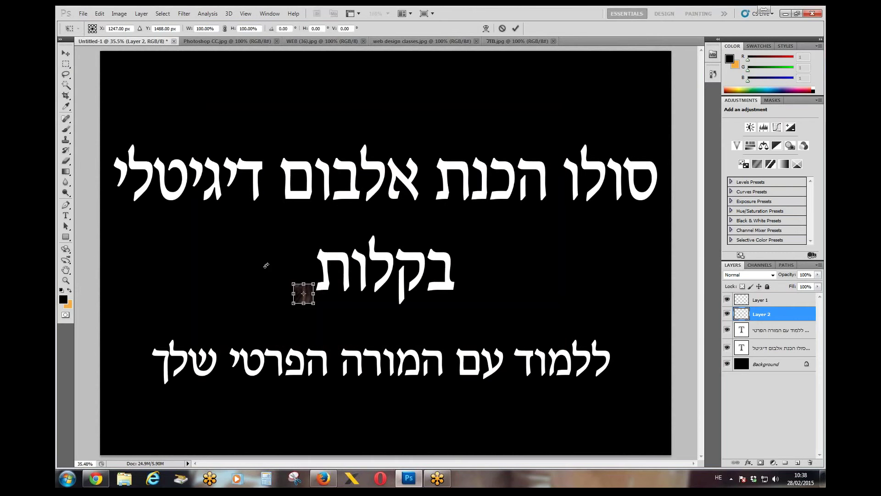
pyautogui.moveTo(314, 285); pyautogui.dragTo(672, 51)
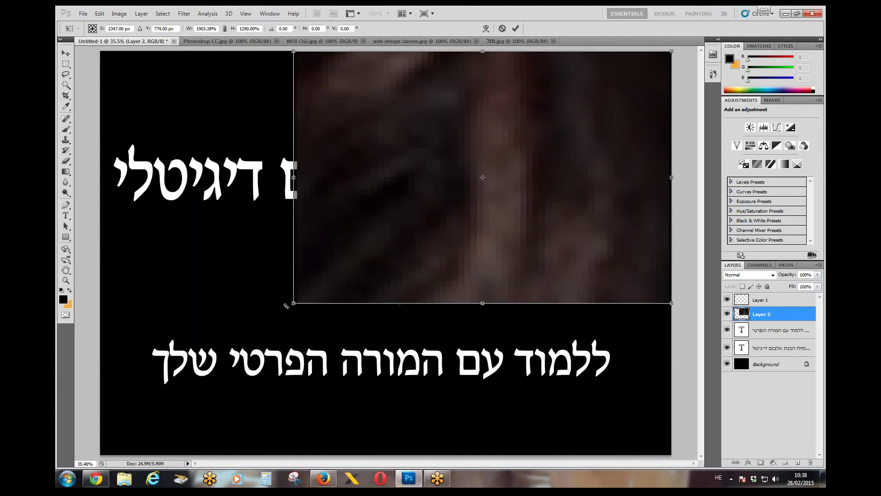
pyautogui.moveTo(290, 304); pyautogui.dragTo(102, 453)
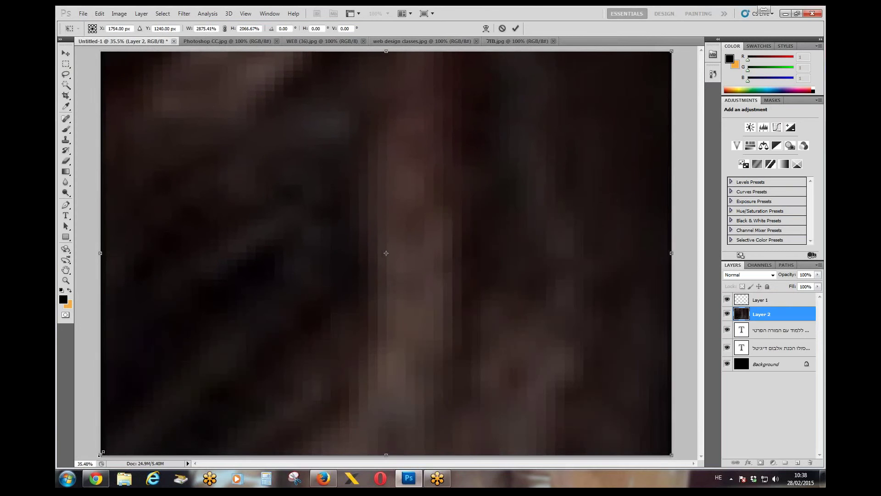
pyautogui.press('Return')
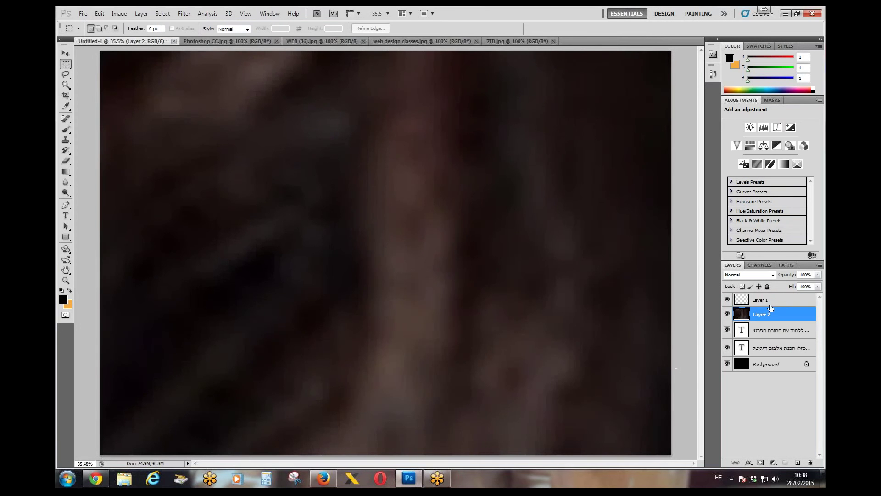
pyautogui.moveTo(771, 308); pyautogui.dragTo(769, 296)
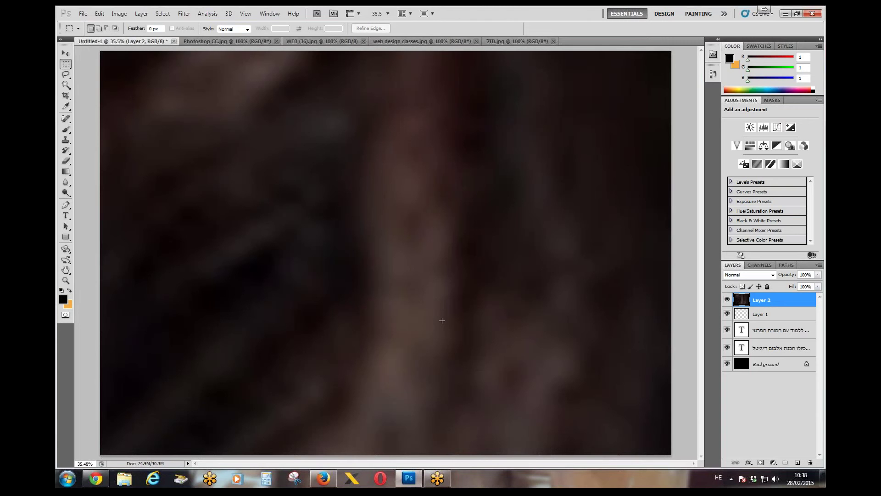
# Duplicate Layer 2, rotate the copy about 25° counterclockwise and enlarge it until it extends past all canvas edges.
pyautogui.moveTo(762, 303); pyautogui.dragTo(798, 463)
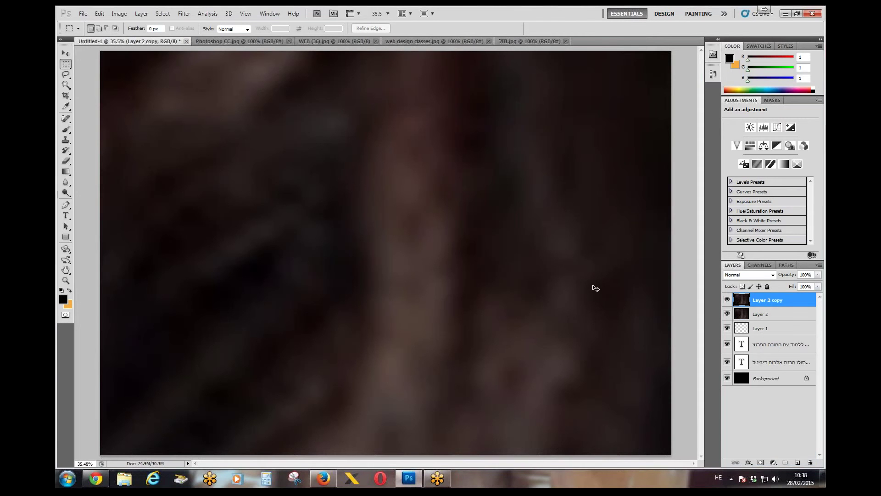
pyautogui.hotkey('ctrl', 't')
pyautogui.hotkey('ctrl', '-')
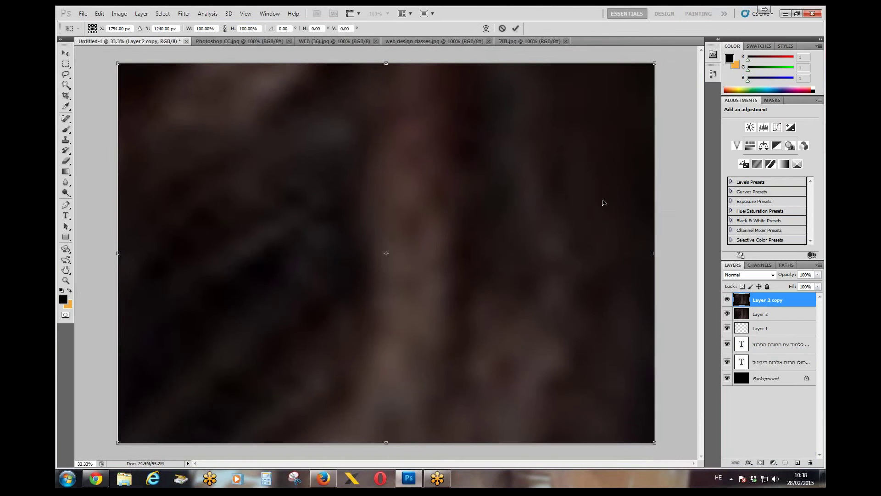
pyautogui.hotkey('ctrl', '-')
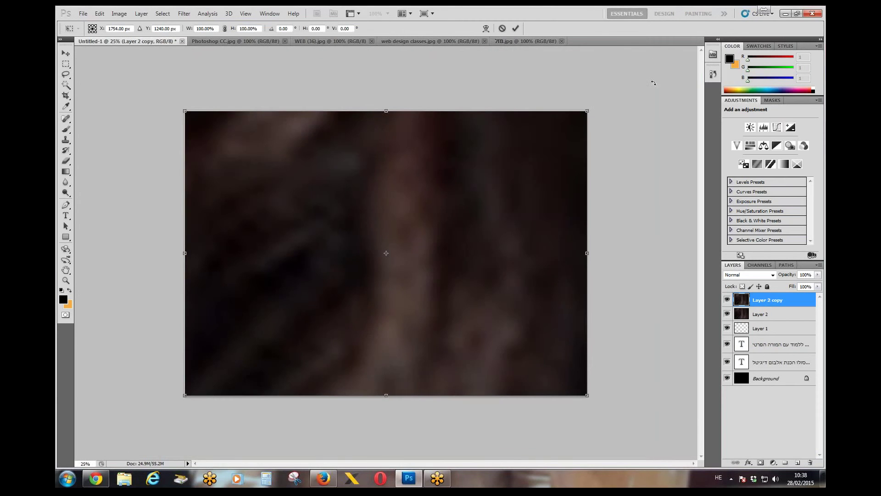
pyautogui.moveTo(625, 100); pyautogui.dragTo(542, 18)
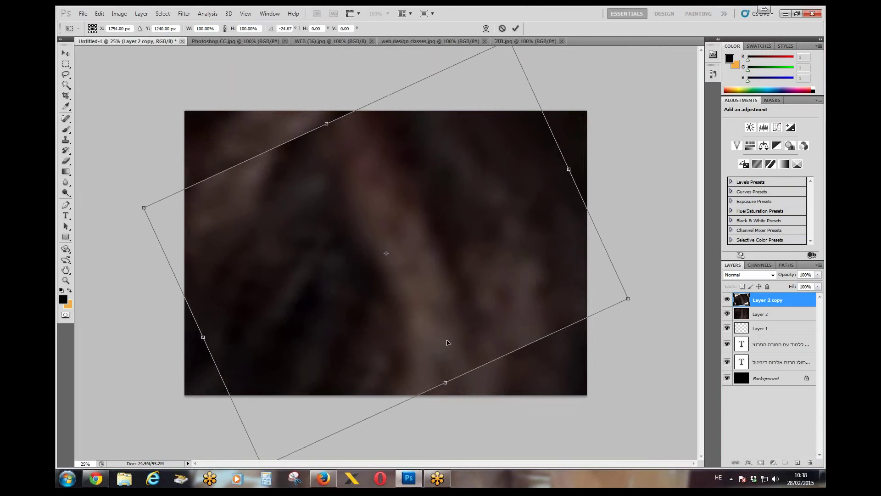
pyautogui.moveTo(446, 384); pyautogui.dragTo(503, 443)
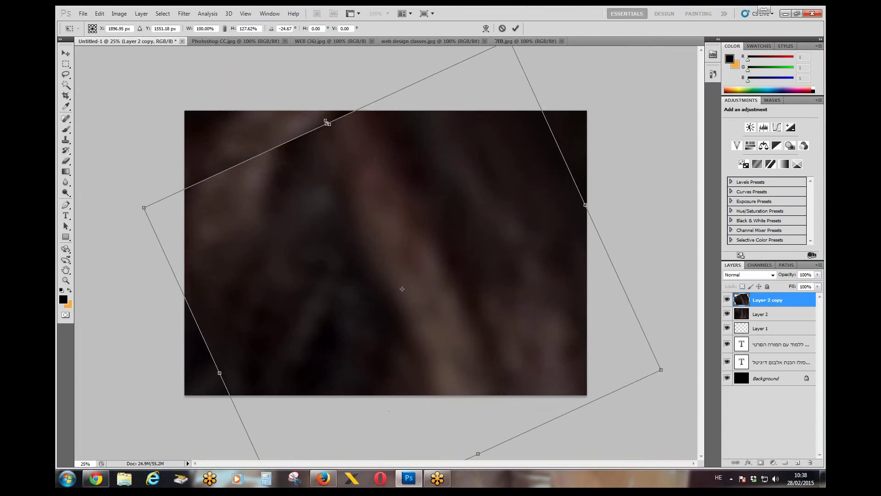
pyautogui.moveTo(327, 123); pyautogui.dragTo(307, 80)
pyautogui.moveTo(209, 352); pyautogui.dragTo(131, 387)
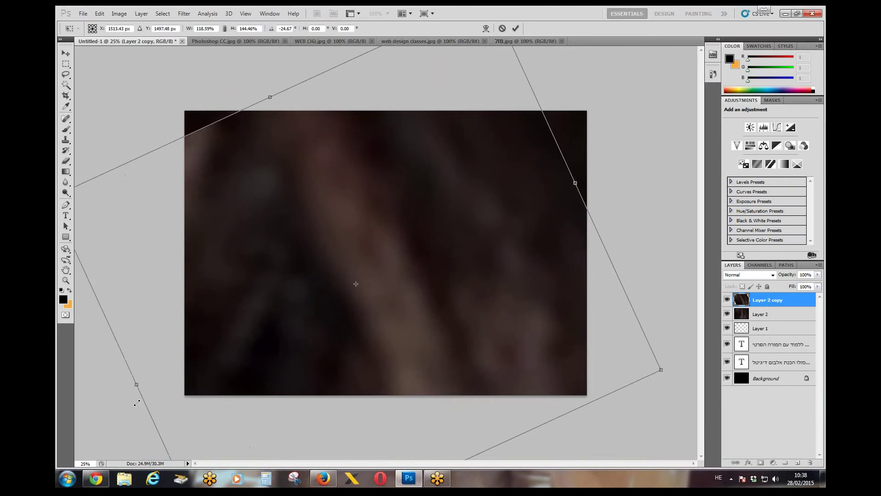
pyautogui.moveTo(577, 184); pyautogui.dragTo(643, 151)
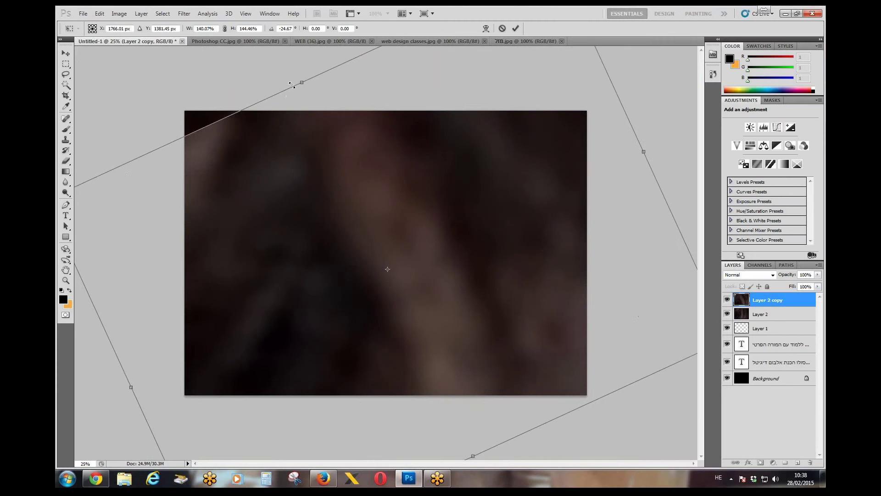
pyautogui.press('Return')
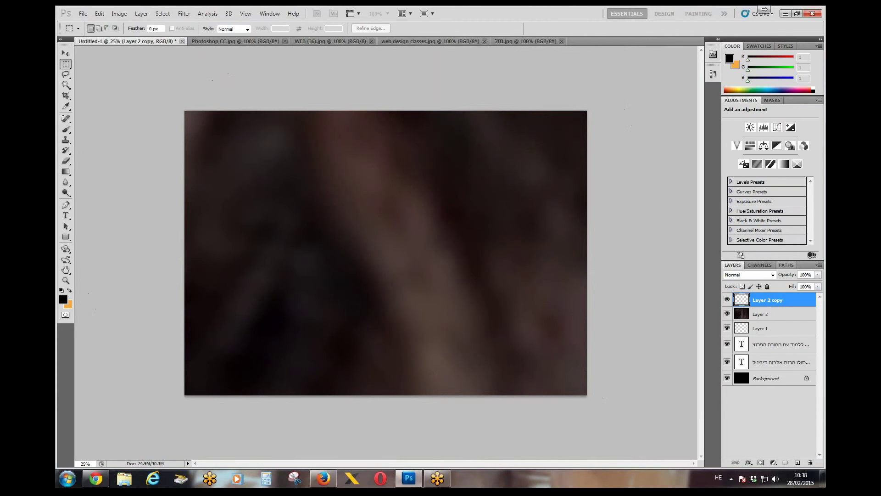
# Set the blend mode of Layer 2 copy to Screen.
pyautogui.click(773, 274)
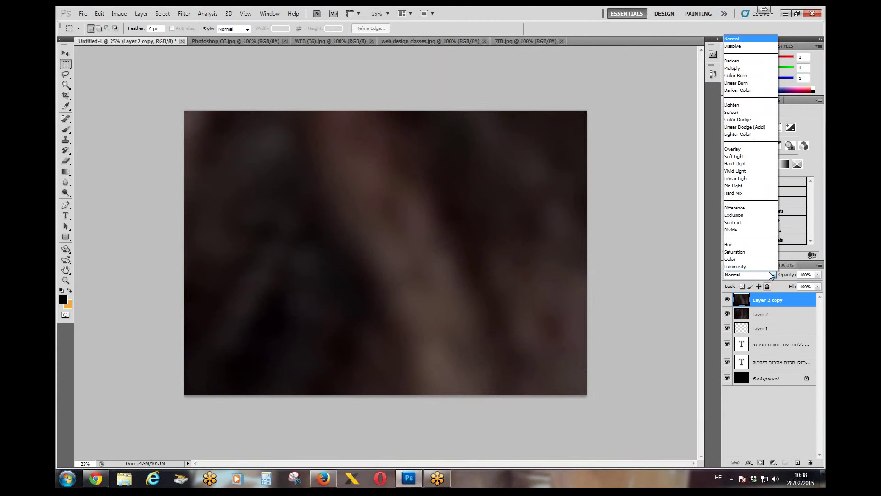
pyautogui.click(746, 115)
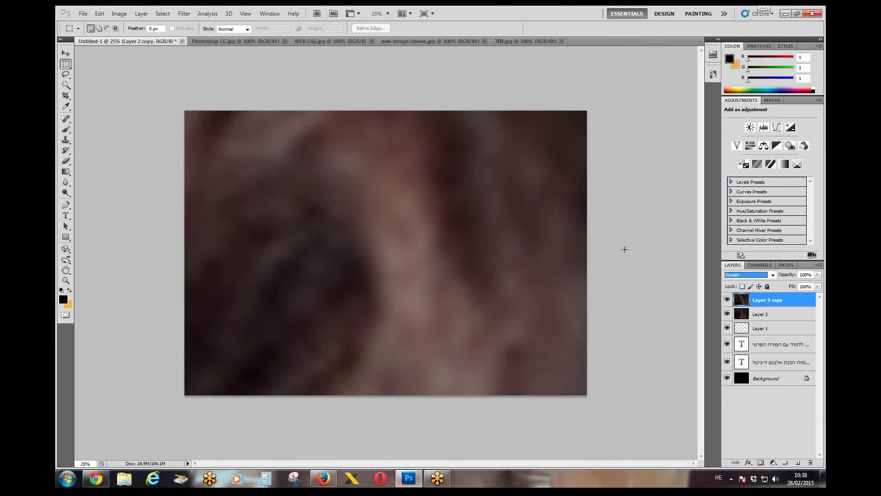
pyautogui.scroll(1, 625, 249)
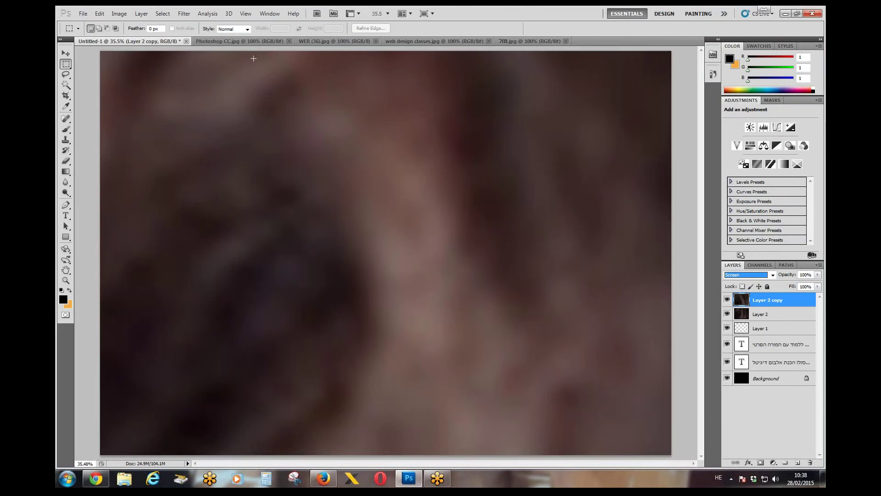
# Bring the earring portrait and the portrait of the woman with glasses from their open files into Untitled-1.
pyautogui.click(65, 54)
pyautogui.click(249, 40)
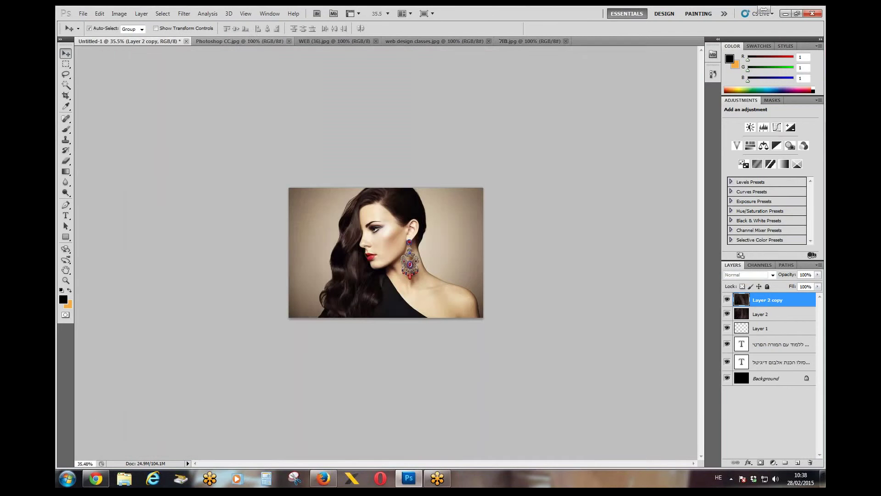
pyautogui.moveTo(426, 286); pyautogui.dragTo(291, 197)
pyautogui.click(518, 43)
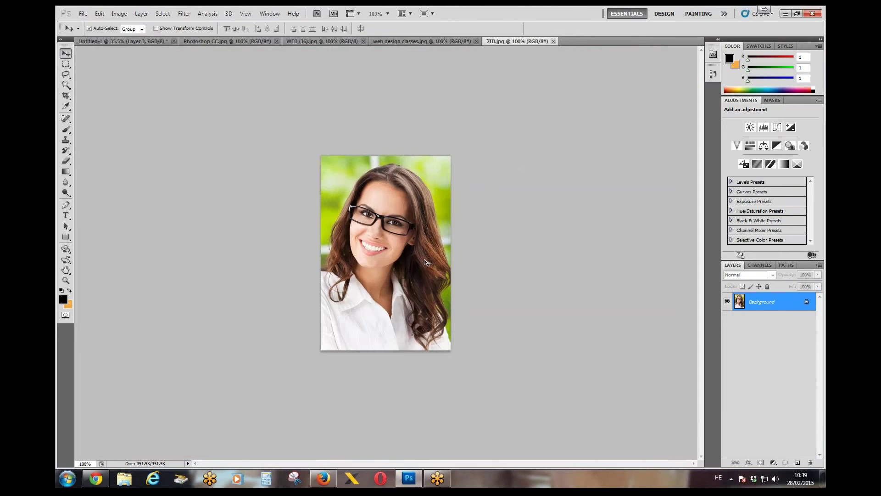
pyautogui.moveTo(139, 43); pyautogui.dragTo(394, 262)
# Scale up the earring portrait on Layer 3 proportionally toward the canvas's upper-left corner.
pyautogui.hotkey('ctrl', 't')
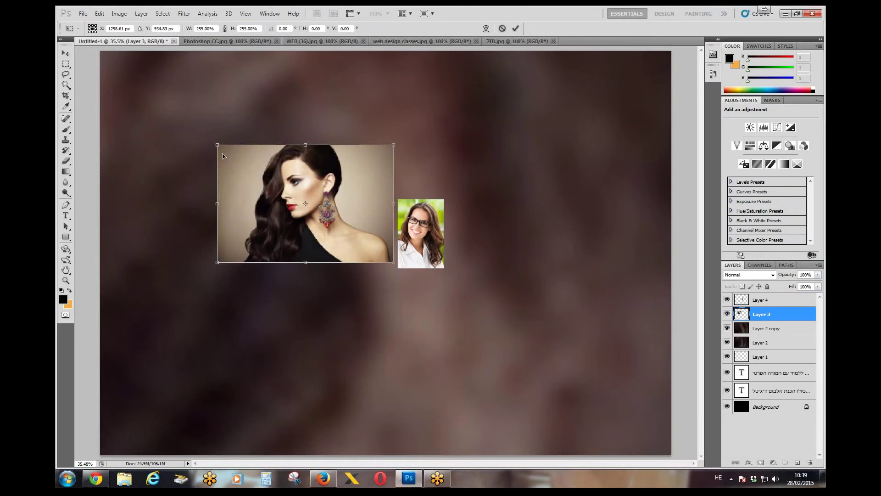
pyautogui.moveTo(218, 146); pyautogui.dragTo(161, 106)
pyautogui.press('Return')
# Place the portrait with glasses beside the earring portrait and enlarge it until their upper edges roughly align.
pyautogui.moveTo(436, 254); pyautogui.dragTo(417, 309)
pyautogui.hotkey('ctrl', 't')
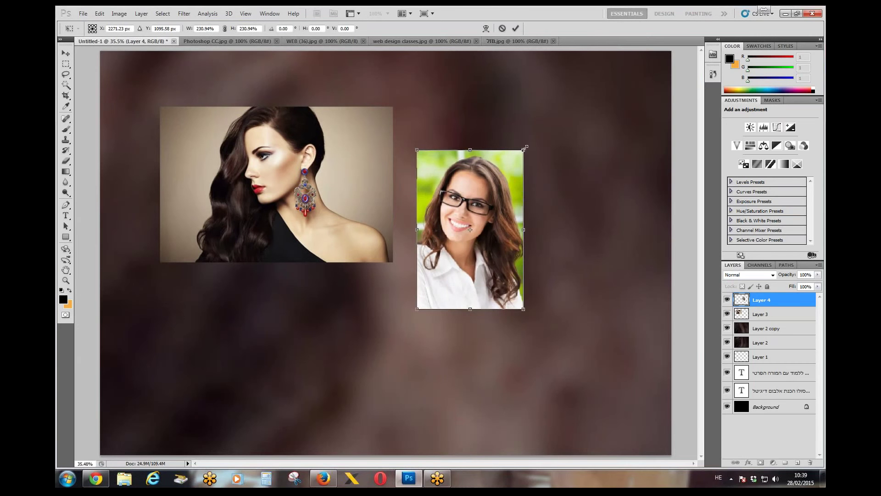
pyautogui.moveTo(525, 149); pyautogui.dragTo(553, 106)
pyautogui.press('Return')
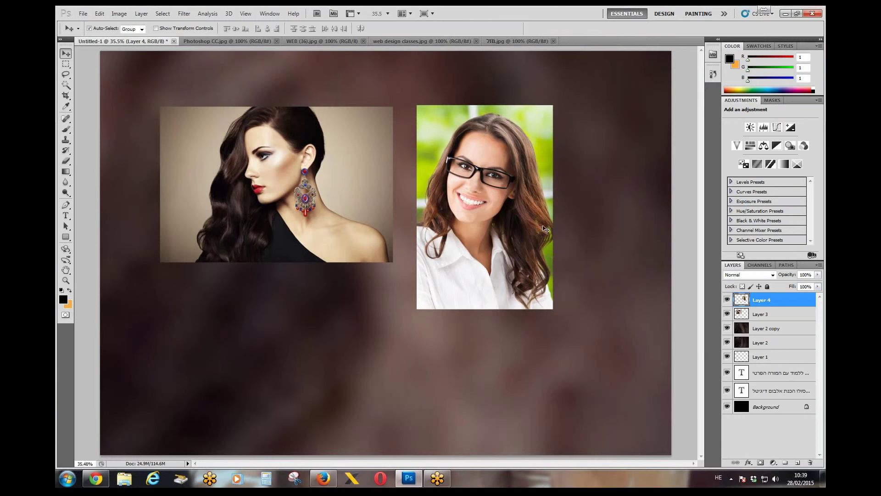
# Duplicate both portrait layers, Layer 4 and Layer 3.
pyautogui.hotkey('ctrl', 'j')
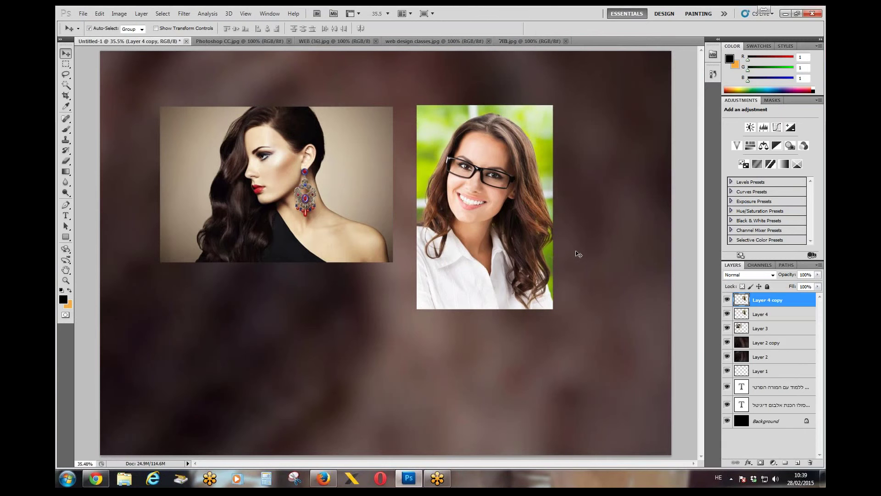
pyautogui.click(775, 331)
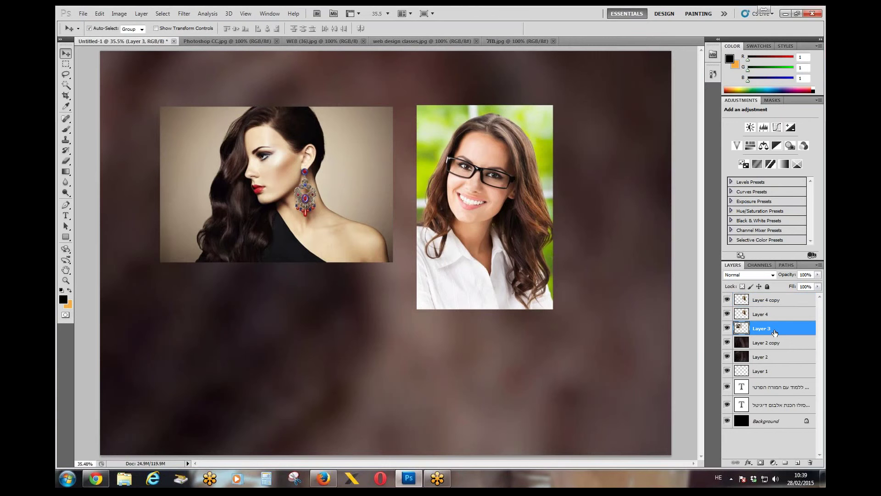
pyautogui.hotkey('ctrl', 'j')
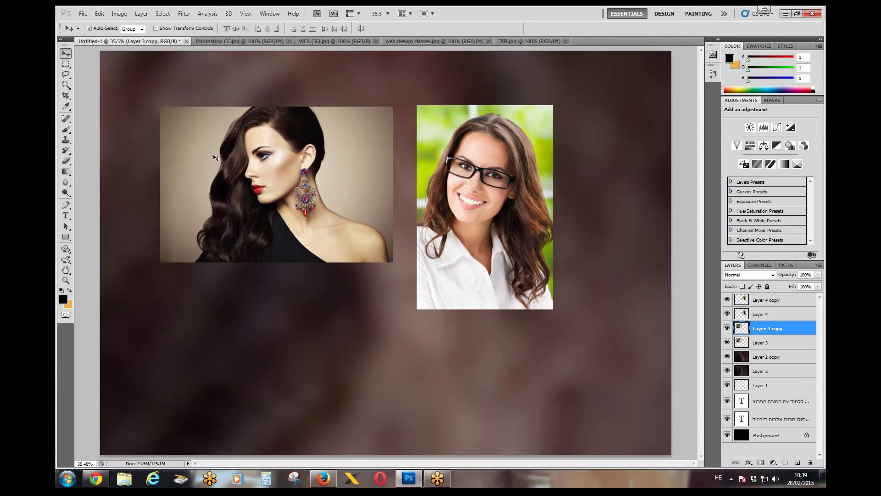
# Move the earring portrait's copy into the lower part of the page and shift the original up above it.
pyautogui.moveTo(214, 158); pyautogui.dragTo(212, 317)
pyautogui.moveTo(232, 193); pyautogui.dragTo(227, 167)
pyautogui.click(229, 339)
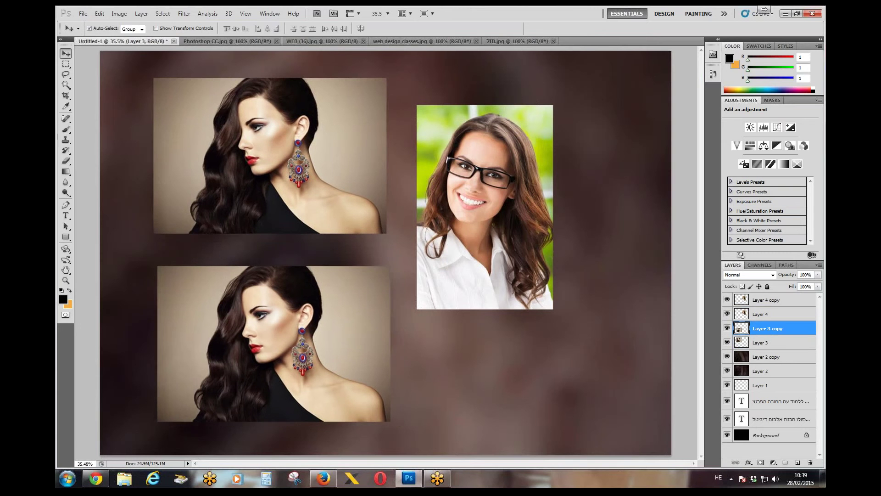
pyautogui.moveTo(230, 340); pyautogui.dragTo(215, 342)
# Set the stroke colour to white, try an 89 px centered stroke on the lower earring portrait, and undo the stroke.
pyautogui.click(99, 13)
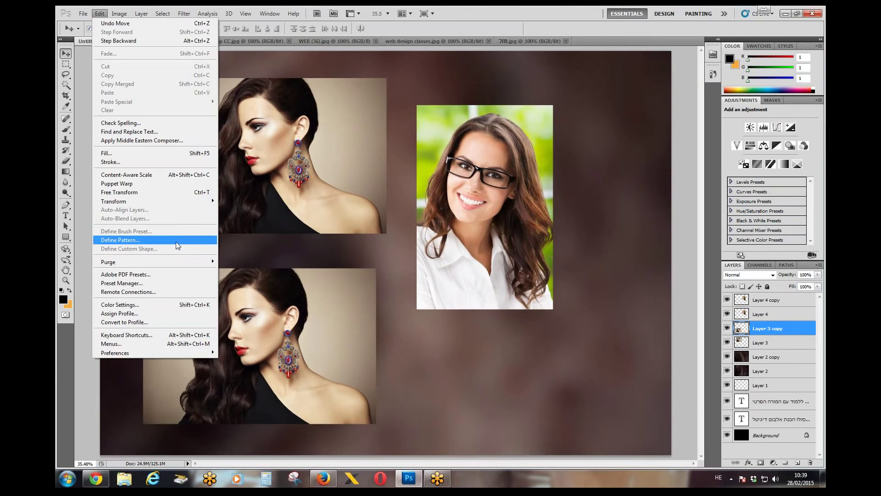
pyautogui.click(153, 162)
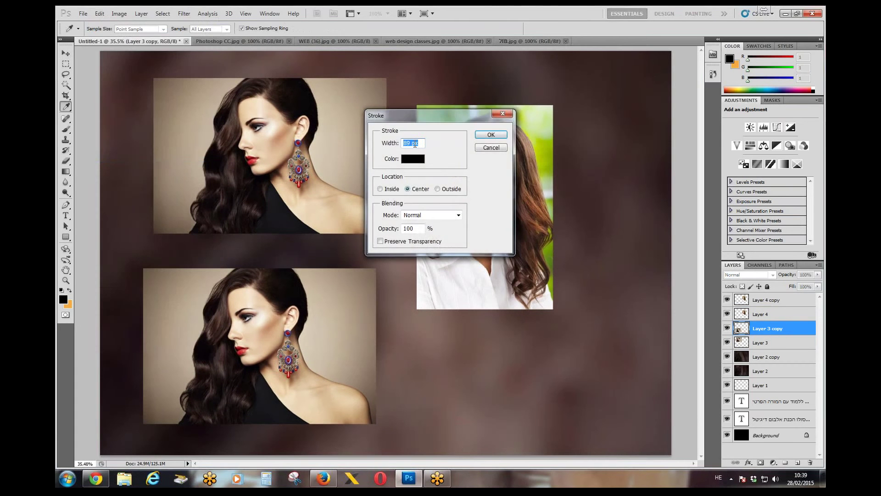
pyautogui.click(412, 158)
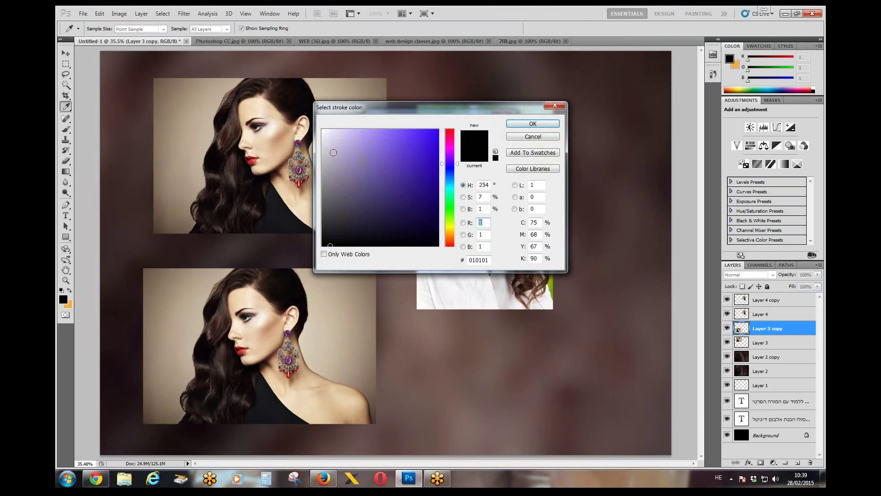
pyautogui.press('Return')
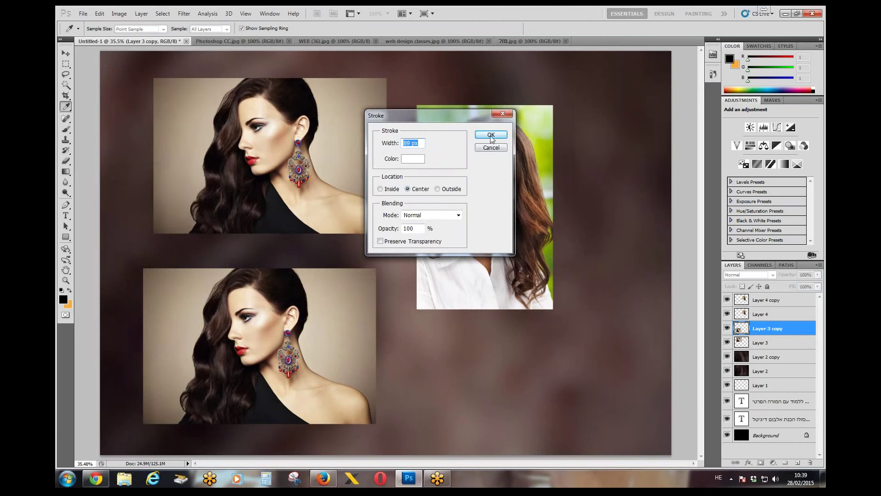
pyautogui.press('Return')
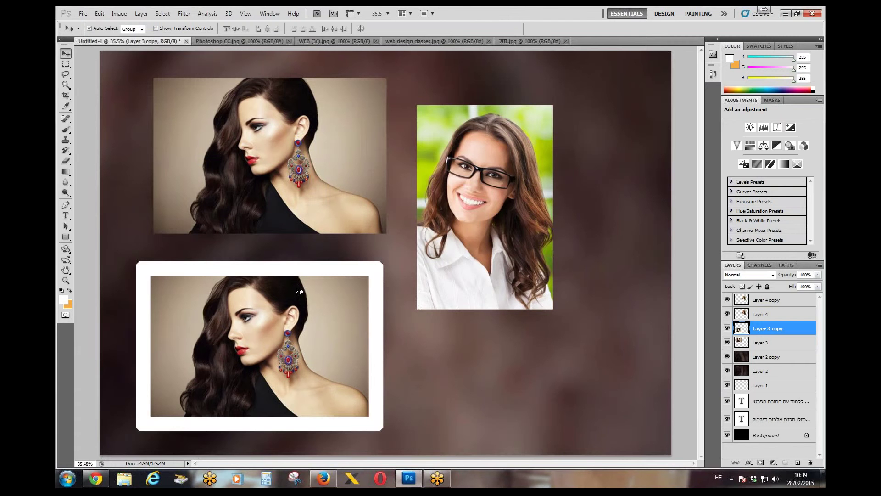
pyautogui.hotkey('ctrl', 'z')
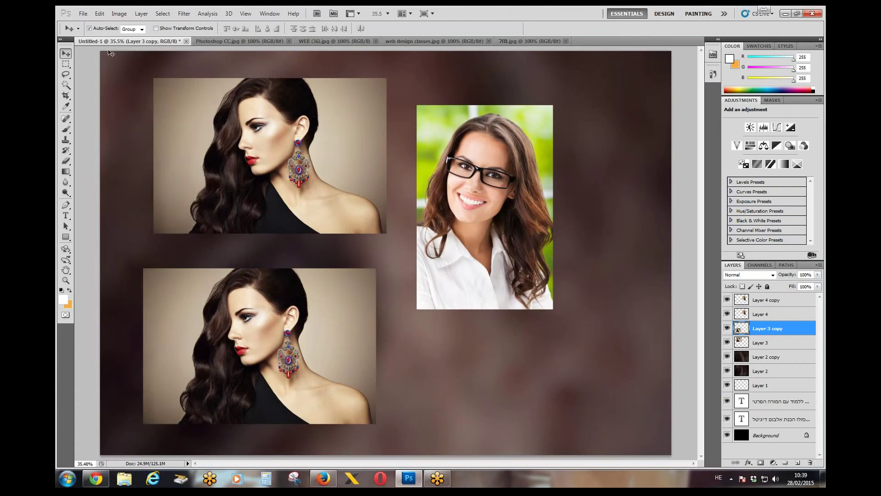
# Outline the lower earring portrait on Layer 3 copy with a white 35 px centered stroke.
pyautogui.click(100, 13)
pyautogui.click(146, 162)
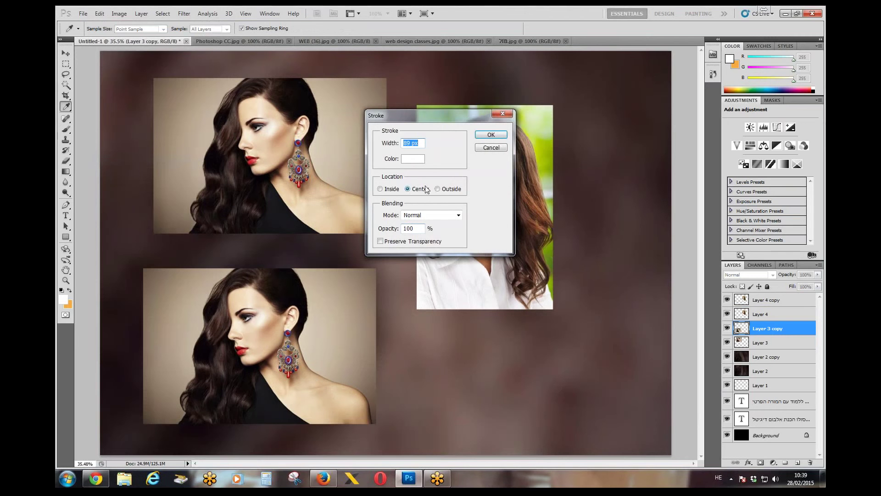
pyautogui.press('Return')
pyautogui.press('v')
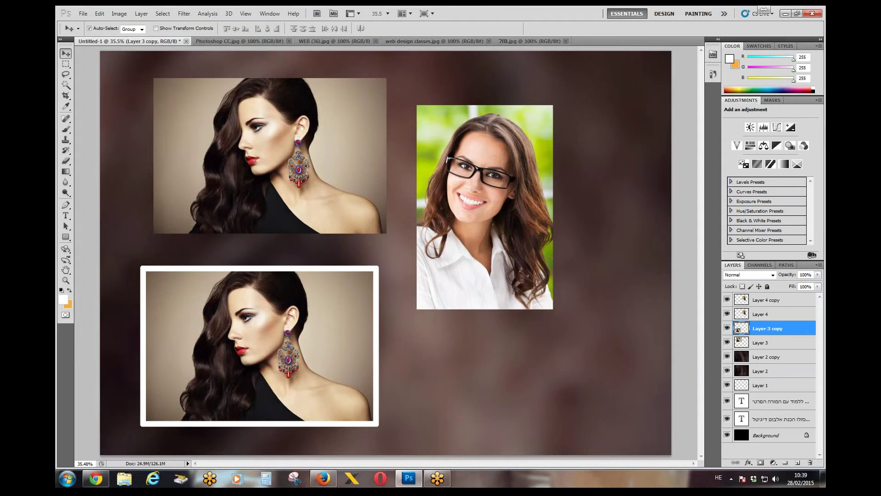
# Load the framed earring portrait's outline as a selection, add a new layer above it, and feather the selection.
pyautogui.keyDown('ctrl'); pyautogui.click(741, 329); pyautogui.keyUp('ctrl')
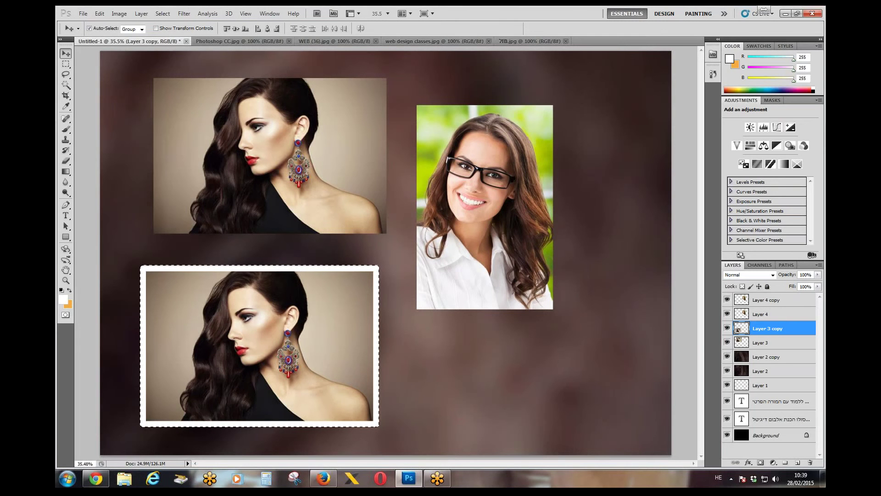
pyautogui.click(798, 463)
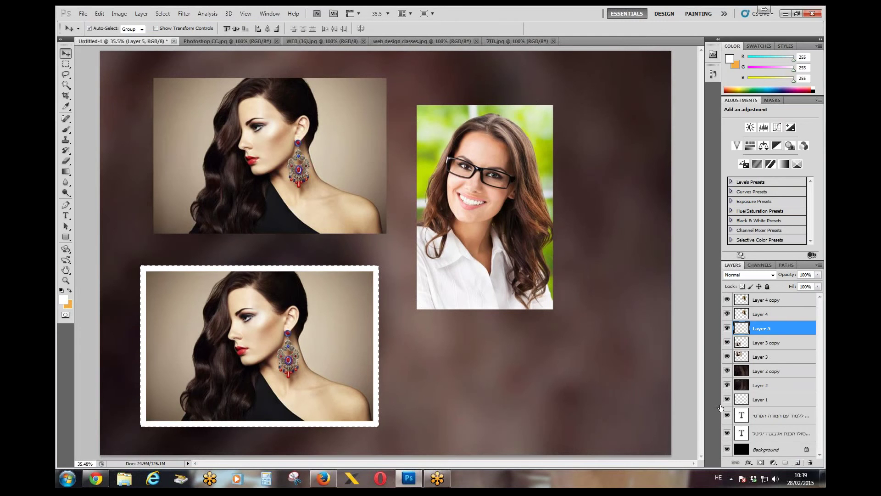
pyautogui.click(167, 13)
pyautogui.moveTo(199, 116)
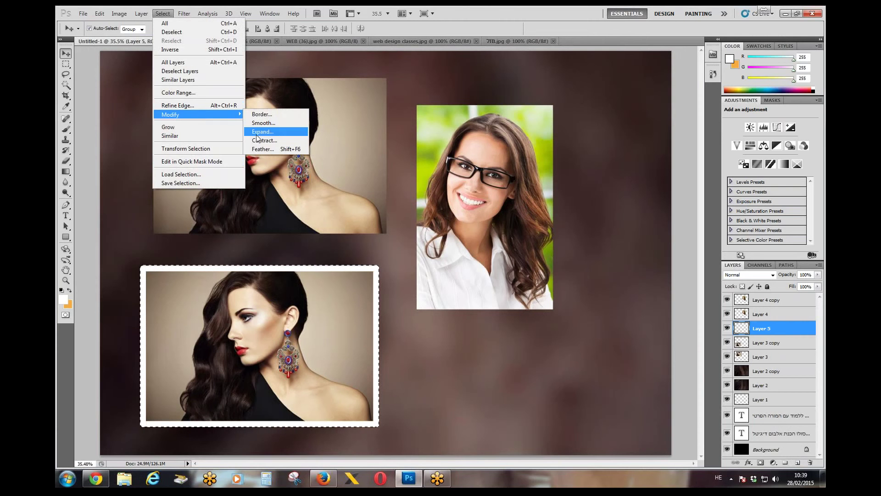
pyautogui.click(264, 148)
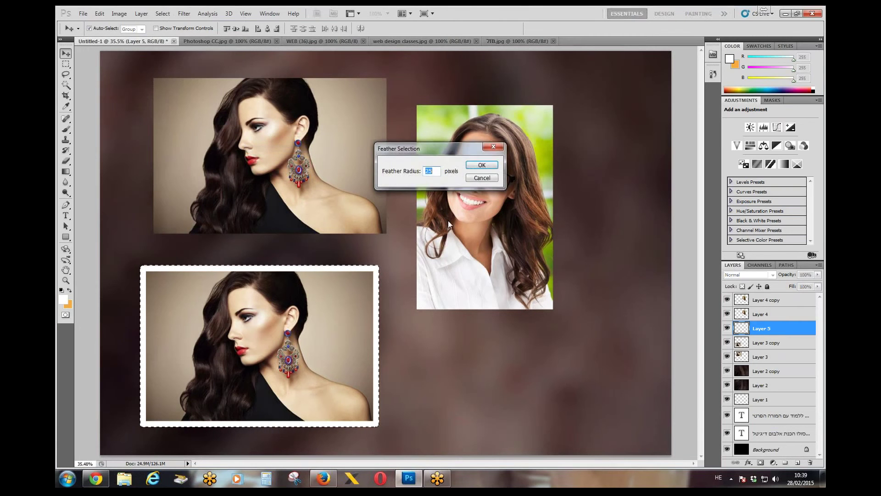
pyautogui.press('Return')
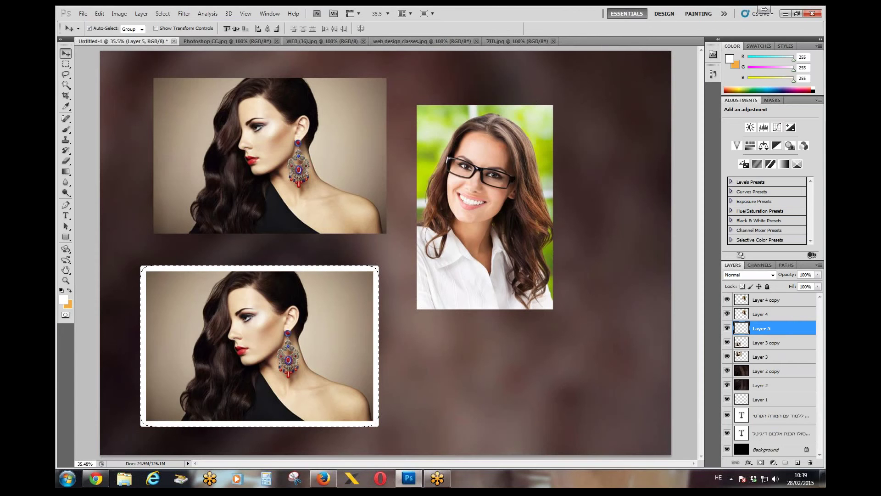
# Fill the feathered selection with white, deselect it, and move the filled layer beneath Layer 3 as a glow behind the frame.
pyautogui.hotkey('shift', 'BackSpace')
pyautogui.press('Return')
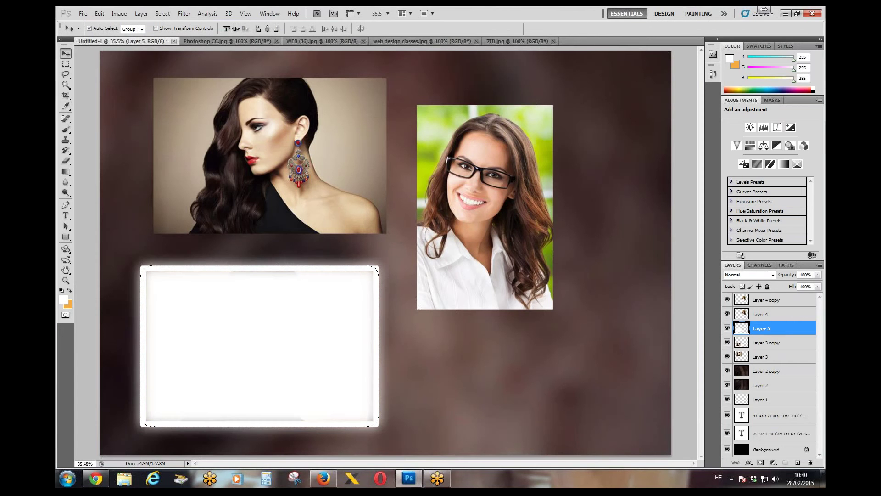
pyautogui.hotkey('ctrl', 'd')
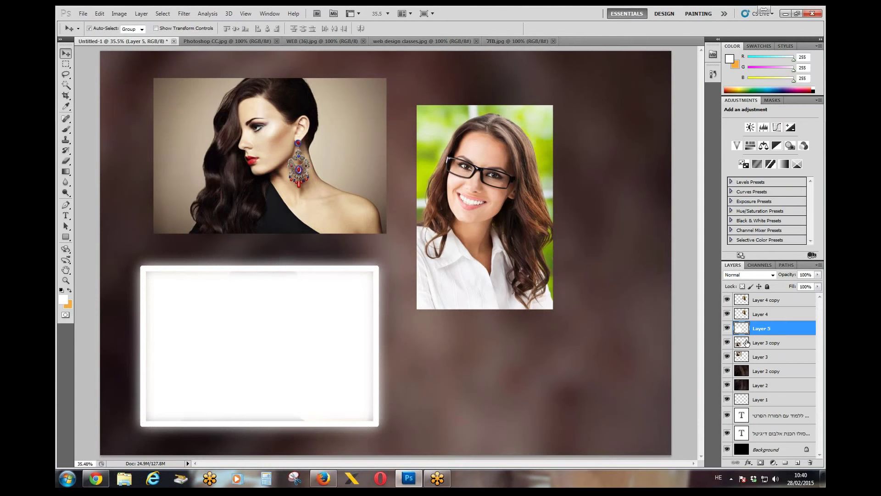
pyautogui.moveTo(776, 329); pyautogui.dragTo(777, 364)
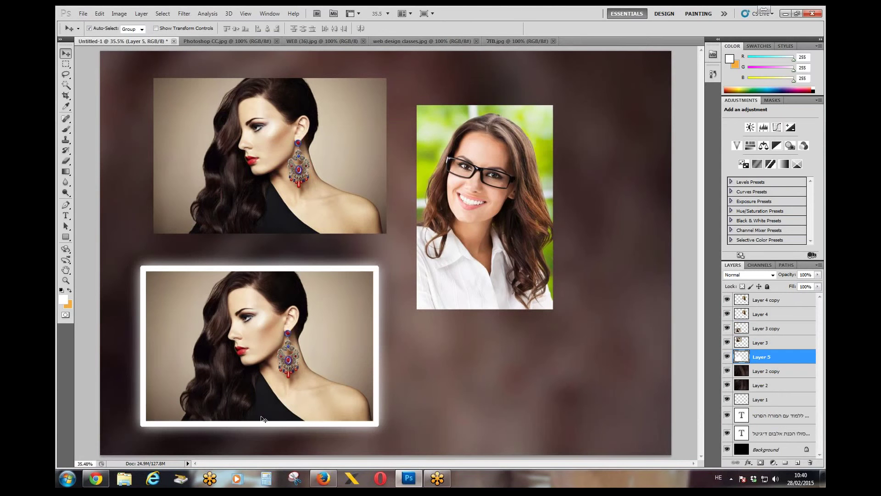
# Move the glasses portrait's copy to the page's lower middle and the original toward the upper-right corner.
pyautogui.moveTo(453, 233); pyautogui.dragTo(446, 326)
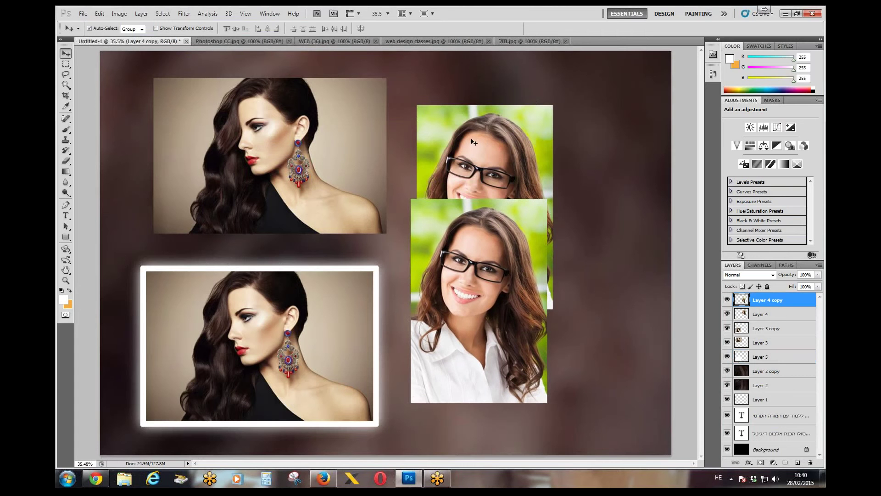
pyautogui.moveTo(477, 165); pyautogui.dragTo(562, 157)
pyautogui.click(479, 280)
pyautogui.moveTo(479, 280); pyautogui.dragTo(546, 264)
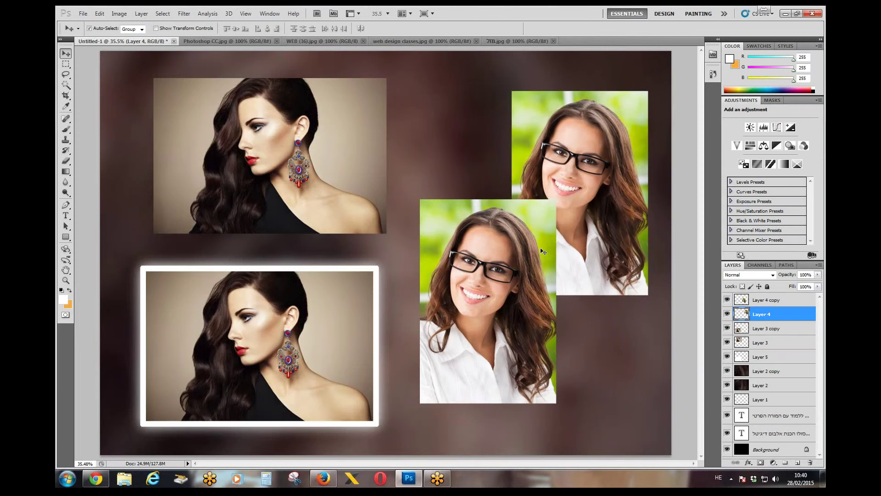
pyautogui.moveTo(510, 251); pyautogui.dragTo(499, 267)
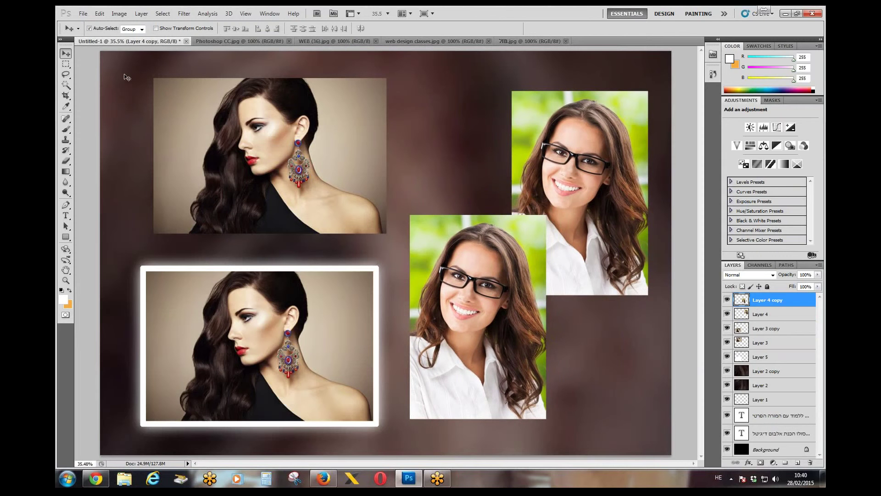
# Select a rectangle slightly inside the edges of the lower glasses portrait and feather the selection by 65 pixels.
pyautogui.moveTo(66, 63); pyautogui.dragTo(97, 66)
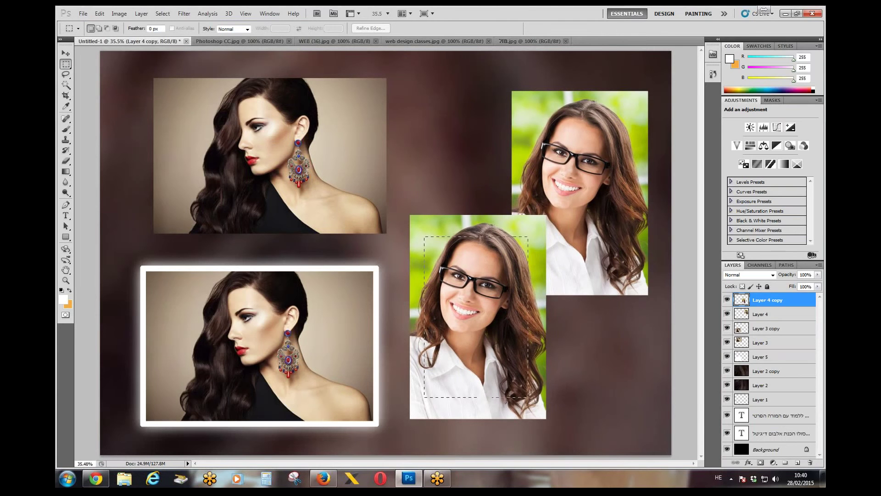
pyautogui.moveTo(508, 362); pyautogui.dragTo(530, 399)
pyautogui.hotkey('shift', 'F6')
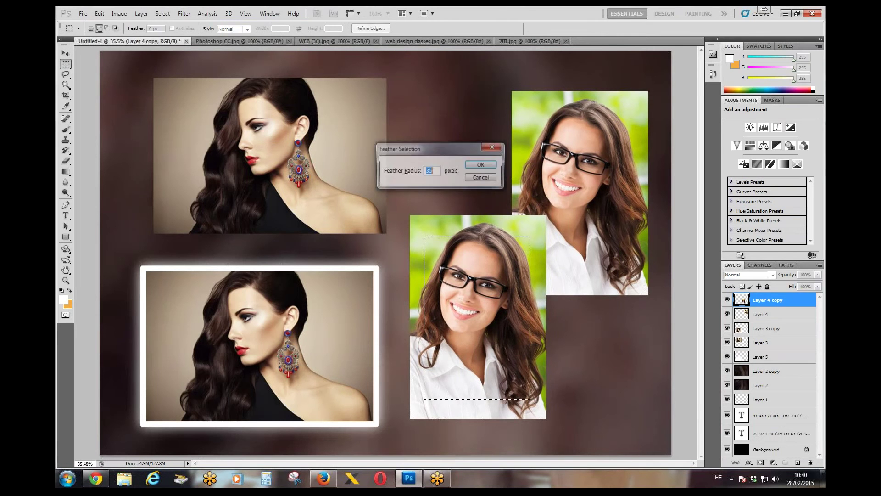
pyautogui.write('65')
pyautogui.press('Return')
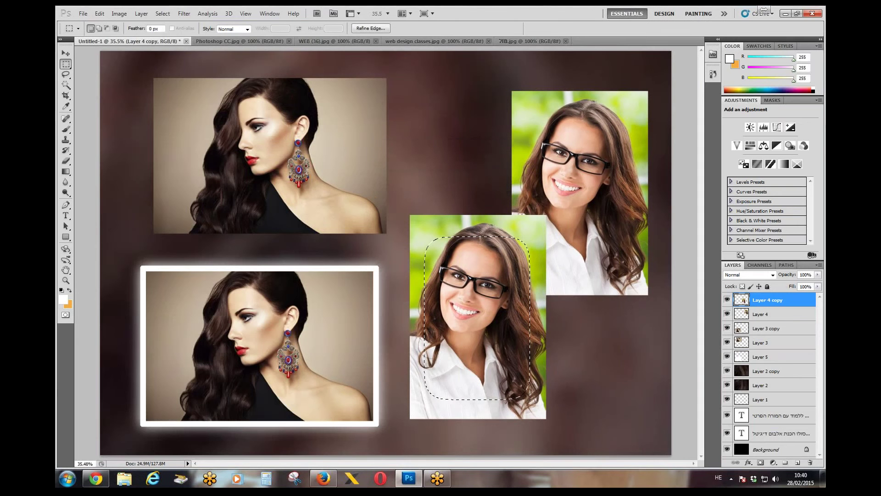
# Invert the selection, delete the lower glasses portrait's outer edges twice for a soft fade, and deselect.
pyautogui.hotkey('ctrl', 'shift', 'i')
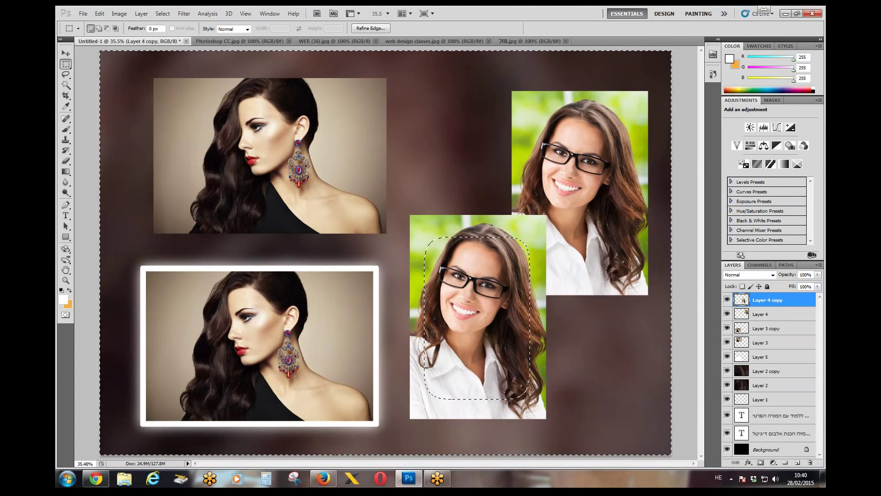
pyautogui.press('Delete')
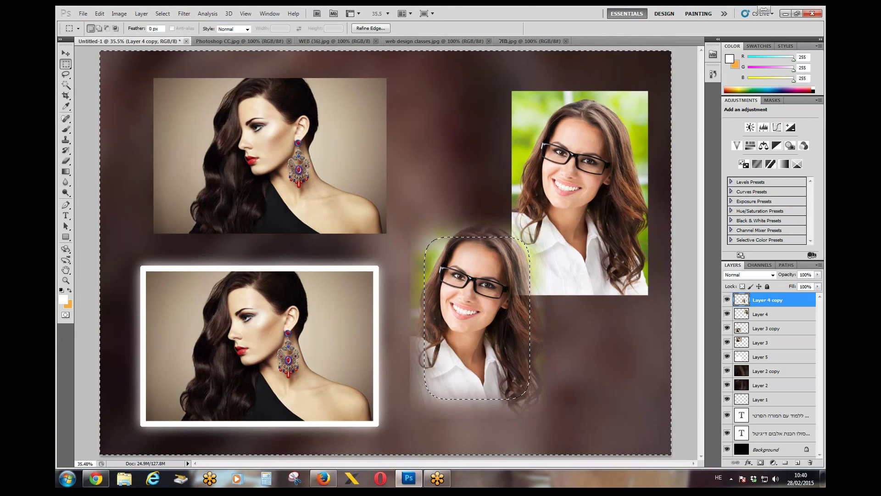
pyautogui.press('Delete')
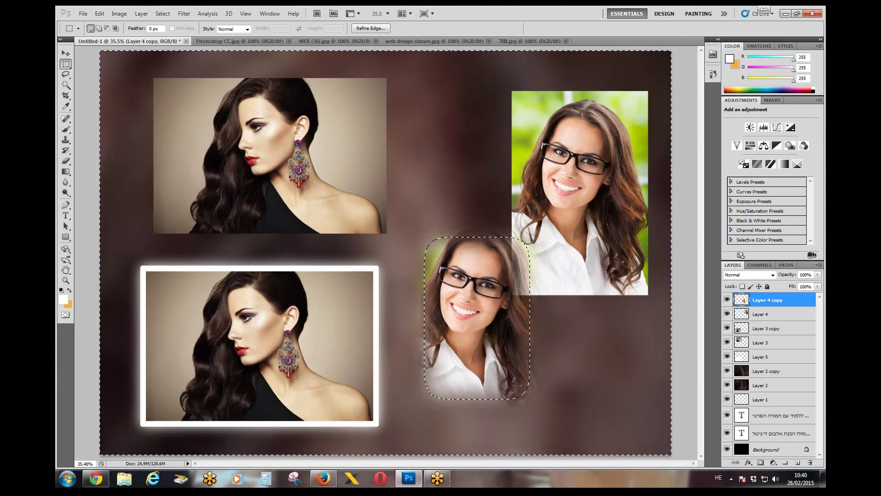
pyautogui.hotkey('ctrl', 'd')
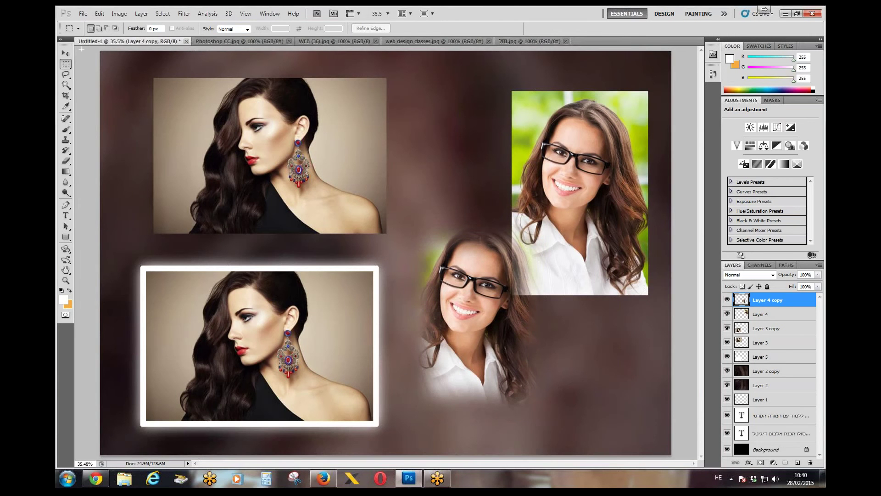
# Move the faded glasses portrait down beside the framed photo and align the sharp one's upper edge with the upper earring portrait.
pyautogui.click(65, 53)
pyautogui.moveTo(462, 298); pyautogui.dragTo(446, 327)
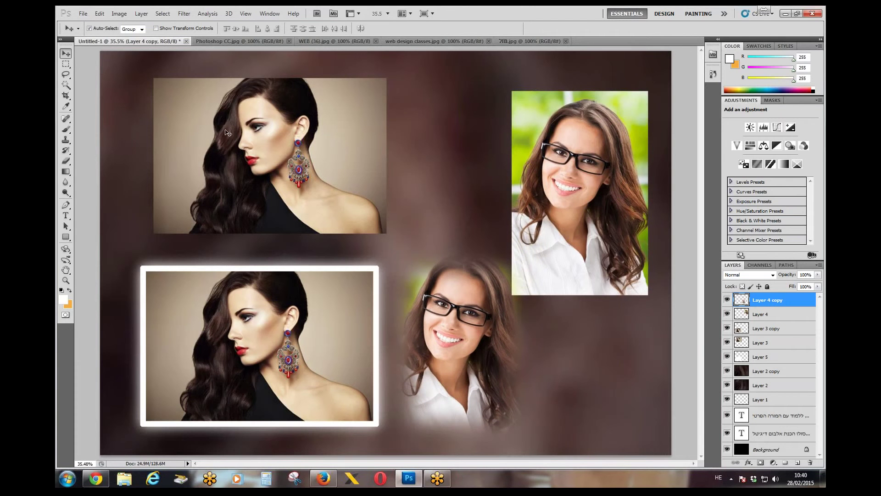
pyautogui.moveTo(494, 372); pyautogui.dragTo(497, 380)
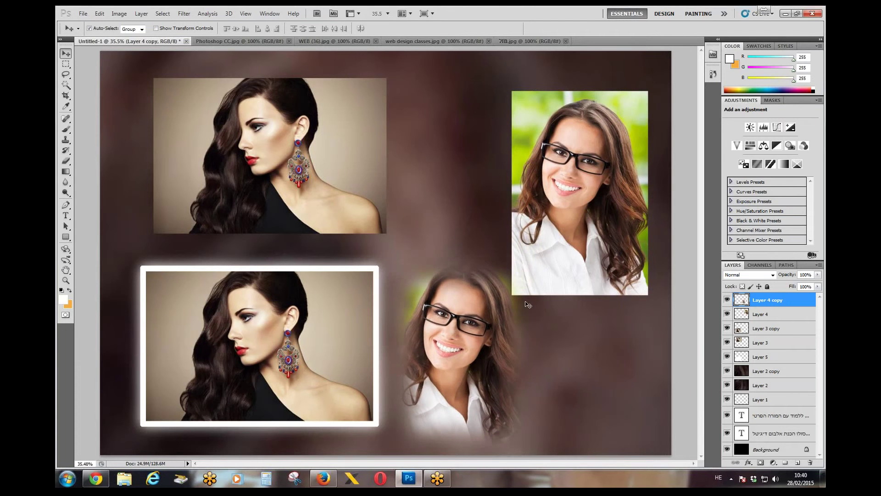
pyautogui.moveTo(549, 256); pyautogui.dragTo(550, 243)
pyautogui.moveTo(463, 337); pyautogui.dragTo(463, 338)
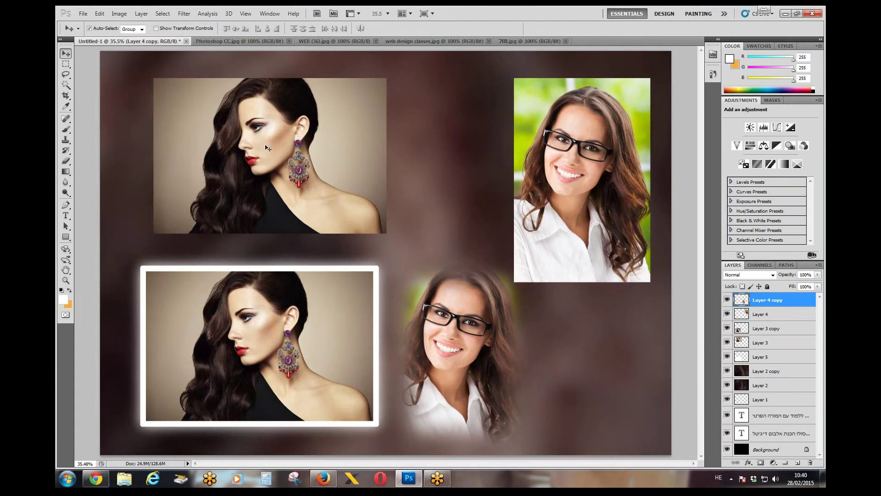
# Try a near-black 35 px centered stroke on the faded glasses portrait and undo it.
pyautogui.click(99, 14)
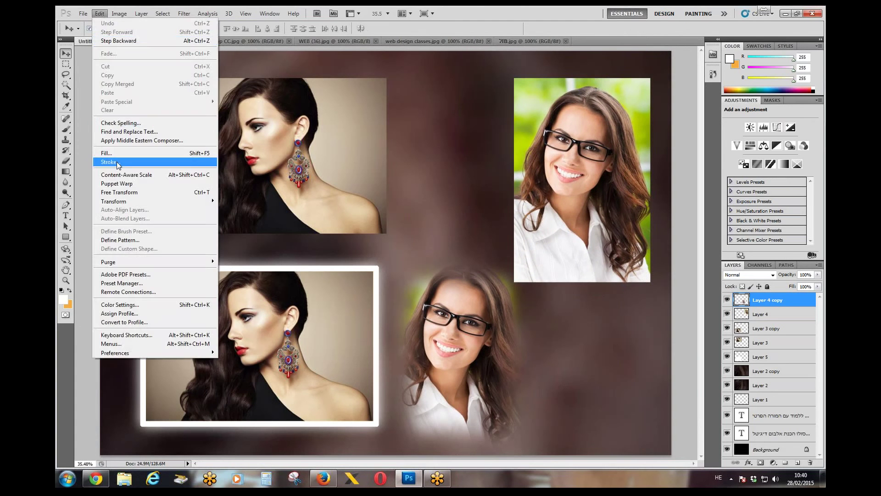
pyautogui.click(115, 158)
pyautogui.click(413, 159)
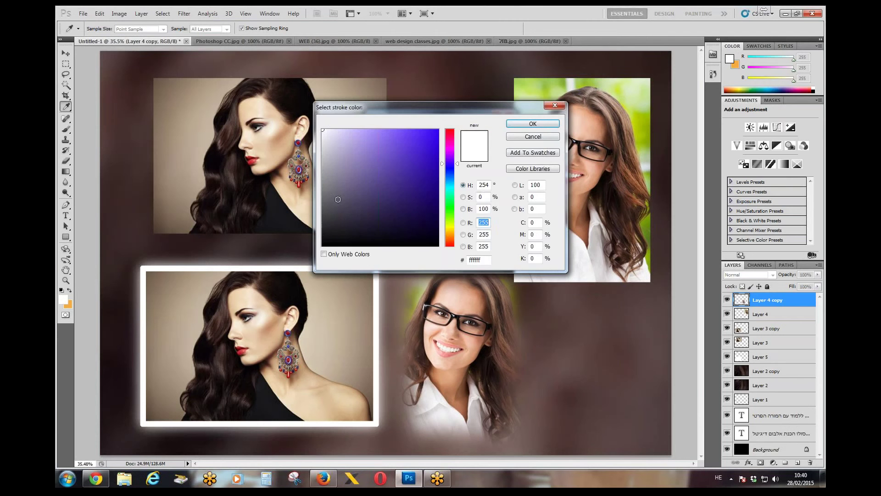
pyautogui.click(330, 234)
pyautogui.press('Return')
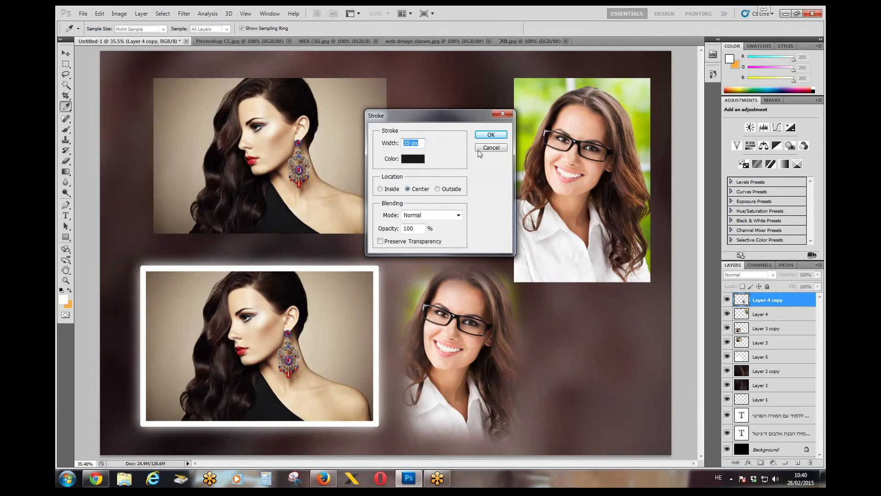
pyautogui.click(492, 138)
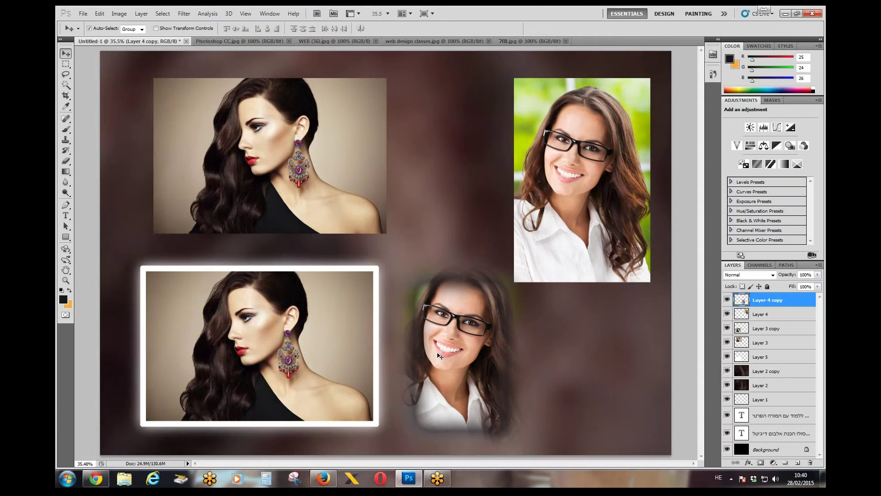
pyautogui.hotkey('ctrl', 'z')
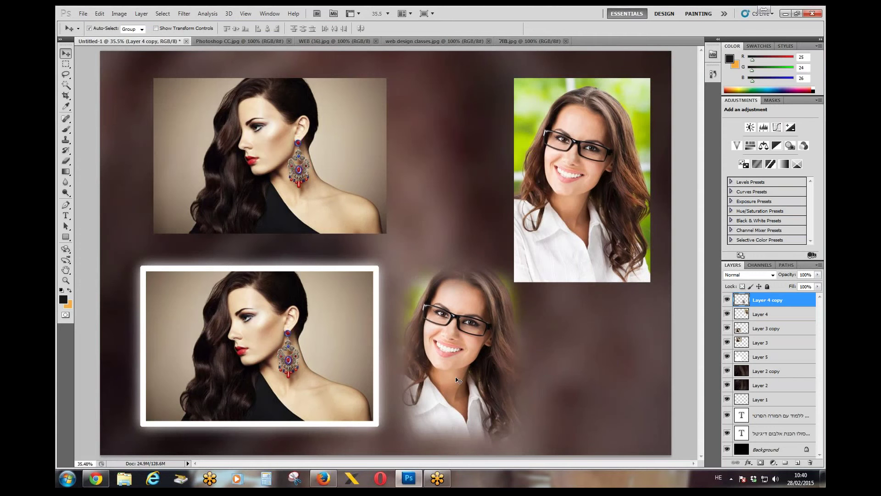
# Try overlaying the faded glasses portrait, scaled slightly smaller, on the left side of the upper earring portrait.
pyautogui.moveTo(457, 380); pyautogui.dragTo(205, 183)
pyautogui.hotkey('ctrl', 't')
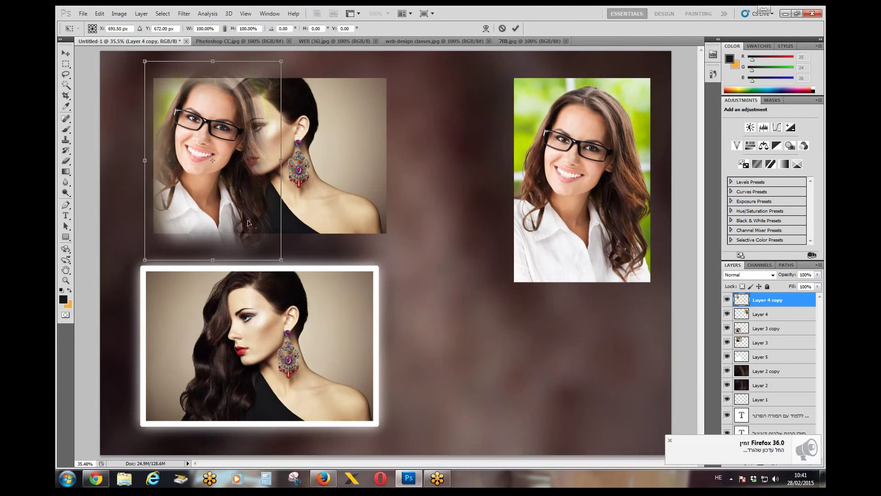
pyautogui.moveTo(281, 260); pyautogui.dragTo(261, 236)
pyautogui.press('Return')
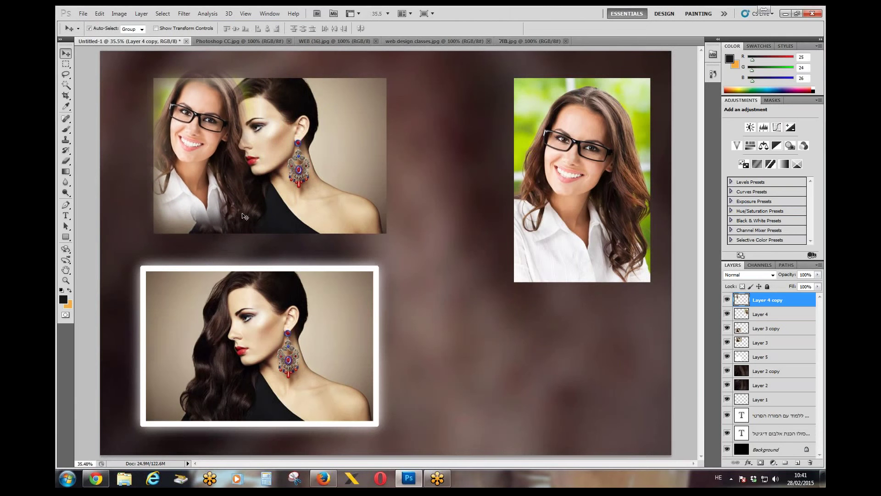
# Move the faded glasses portrait off the upper earring portrait and delete its layer.
pyautogui.moveTo(224, 175); pyautogui.dragTo(445, 278)
pyautogui.moveTo(494, 319); pyautogui.dragTo(524, 368)
pyautogui.press('Delete')
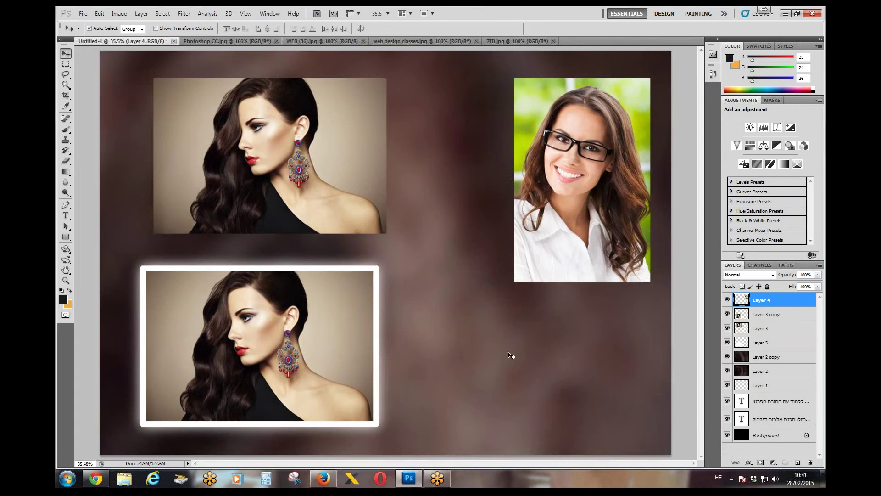
# Bring the sharp glasses portrait and upper earring portrait together near the page center and enlarge the earring portrait to about 132% behind the other.
pyautogui.moveTo(579, 269); pyautogui.dragTo(546, 304)
pyautogui.moveTo(281, 90); pyautogui.dragTo(471, 232)
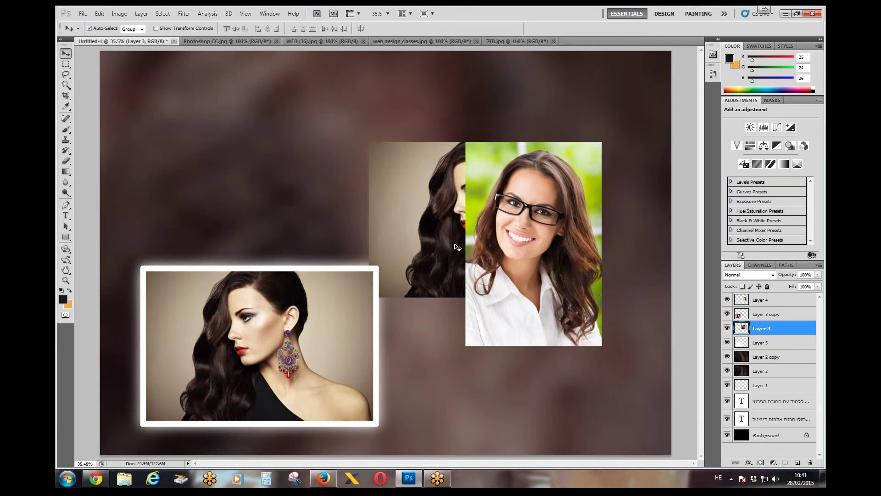
pyautogui.hotkey('ctrl', 't')
pyautogui.moveTo(370, 298); pyautogui.dragTo(302, 370)
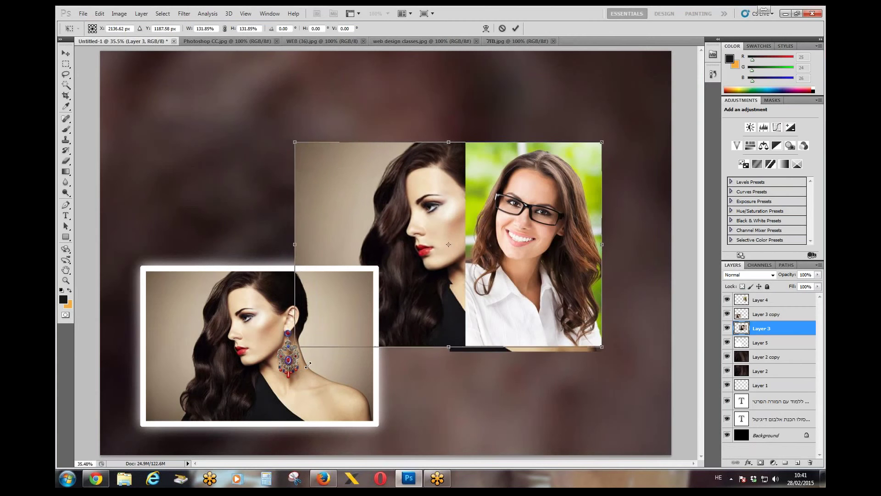
pyautogui.press('Return')
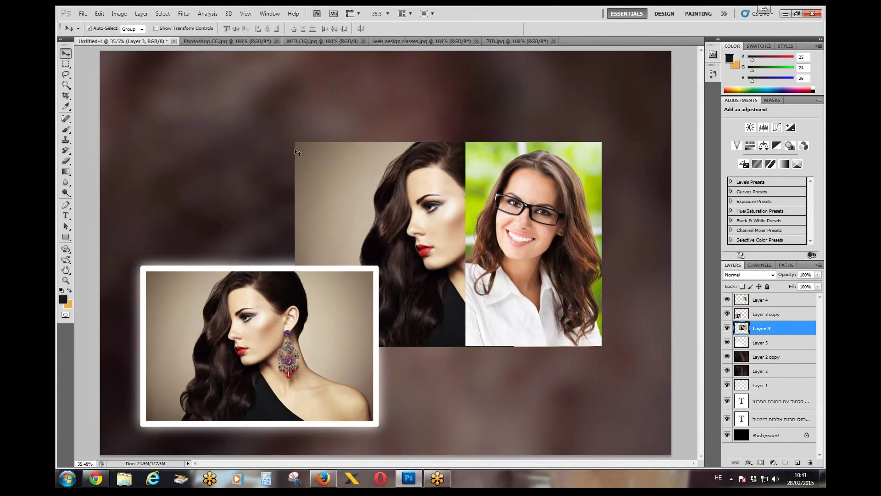
# Lasso the glasses portrait's left part where it overlaps the earring portrait, target Layer 4, and feather the selection by 65 pixels.
pyautogui.click(65, 75)
pyautogui.moveTo(486, 133)
pyautogui.mouseDown()
pyautogui.moveTo(452, 163)
pyautogui.moveTo(439, 251)
pyautogui.moveTo(442, 390)
pyautogui.moveTo(497, 322)
pyautogui.moveTo(565, 161)
pyautogui.moveTo(503, 116)
pyautogui.moveTo(473, 124)
pyautogui.mouseUp()
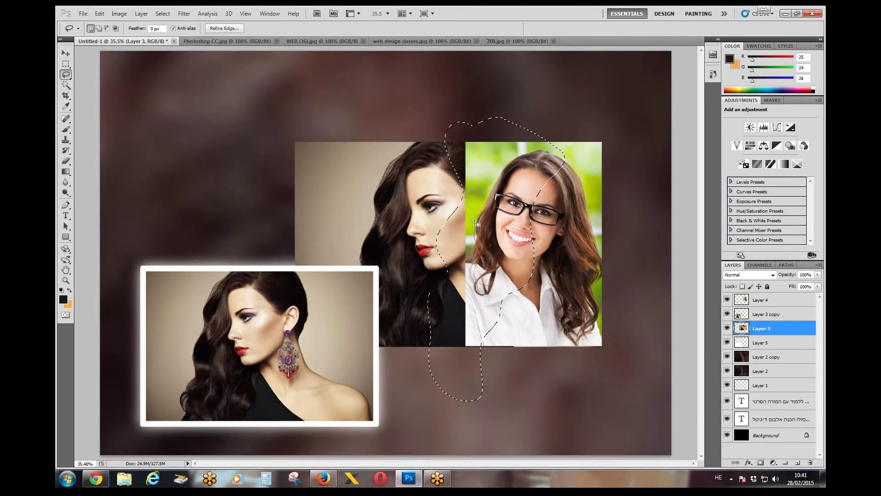
pyautogui.click(762, 300)
pyautogui.moveTo(517, 198); pyautogui.dragTo(502, 202)
pyautogui.rightClick(502, 201)
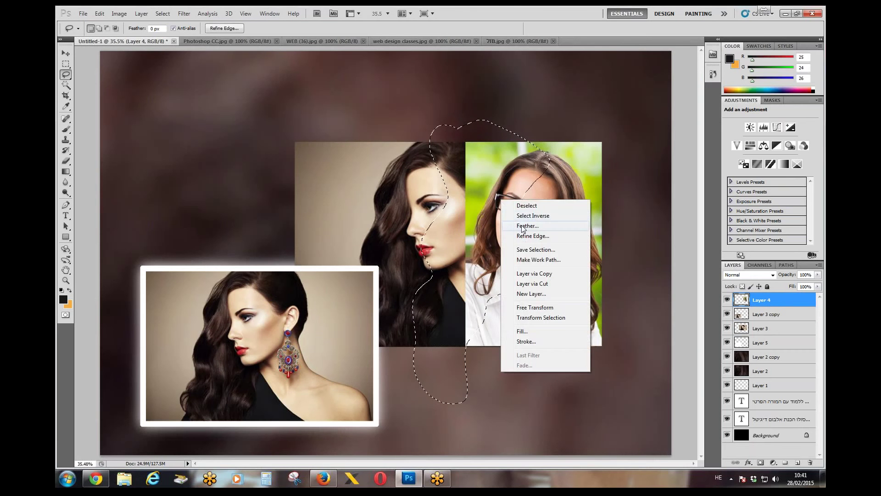
pyautogui.click(528, 225)
pyautogui.write('65')
pyautogui.click(496, 171)
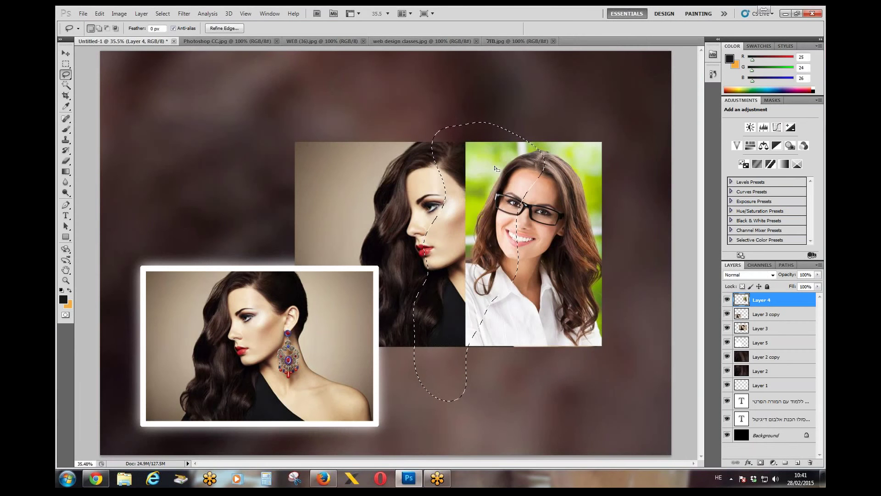
# Delete the feathered area of the glasses portrait twice to blend it into the earring portrait, and deselect.
pyautogui.press('Delete')
pyautogui.hotkey('ctrl', 'd')
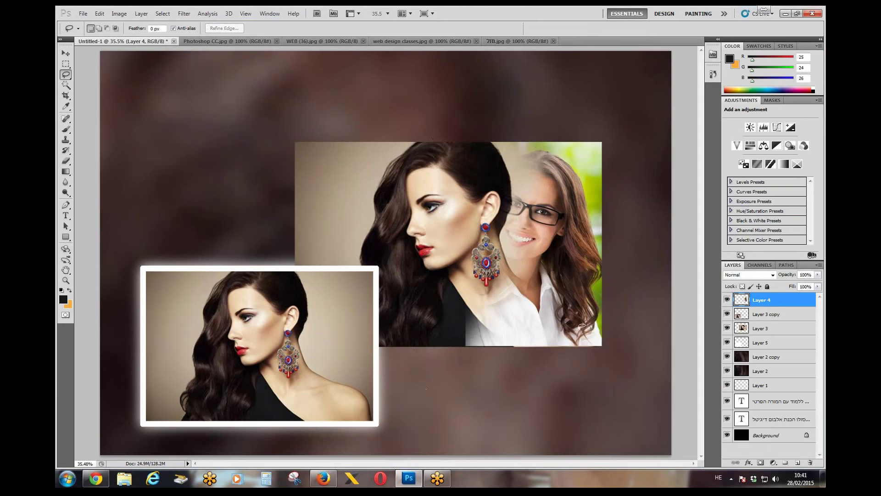
pyautogui.hotkey('ctrl', 'shift', 'd')
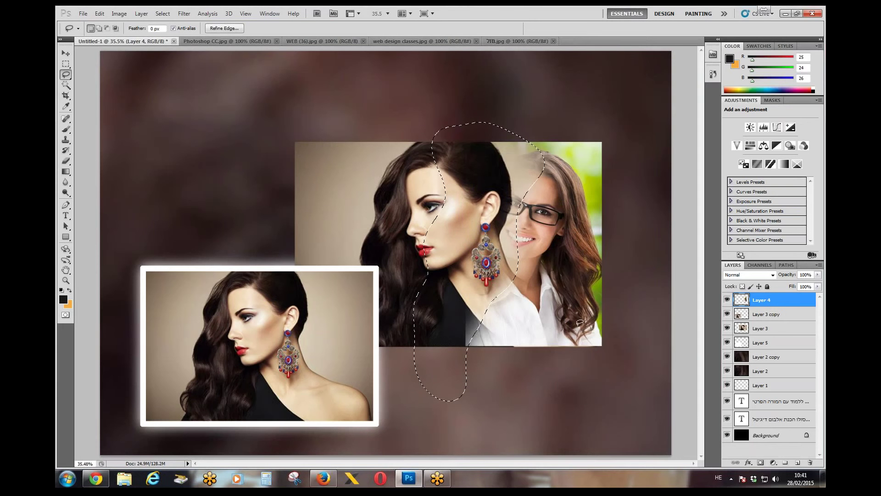
pyautogui.press('Delete')
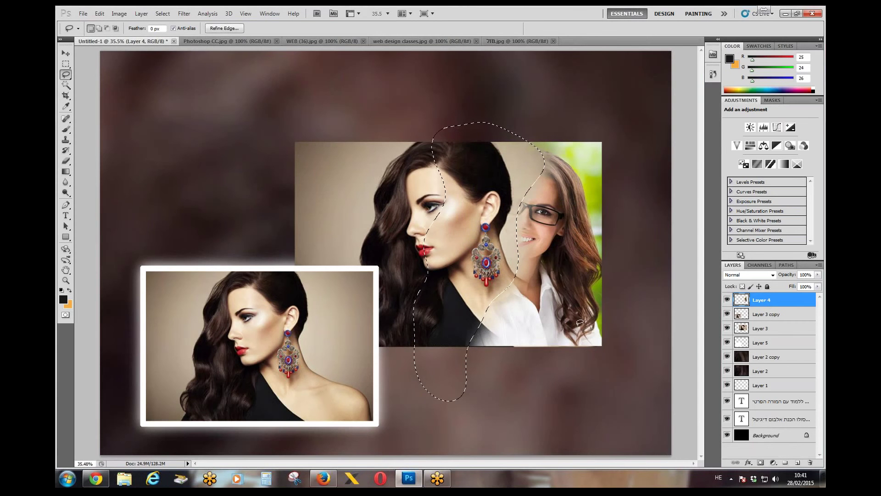
pyautogui.hotkey('ctrl', 'd')
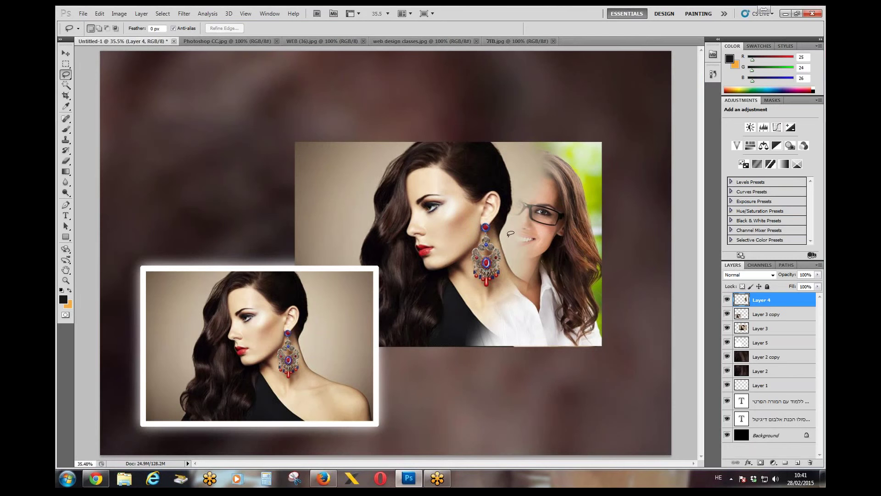
# Lock Layer 2 copy and Layer 2, and move the blended portrait pair up to the page's upper right.
pyautogui.click(65, 64)
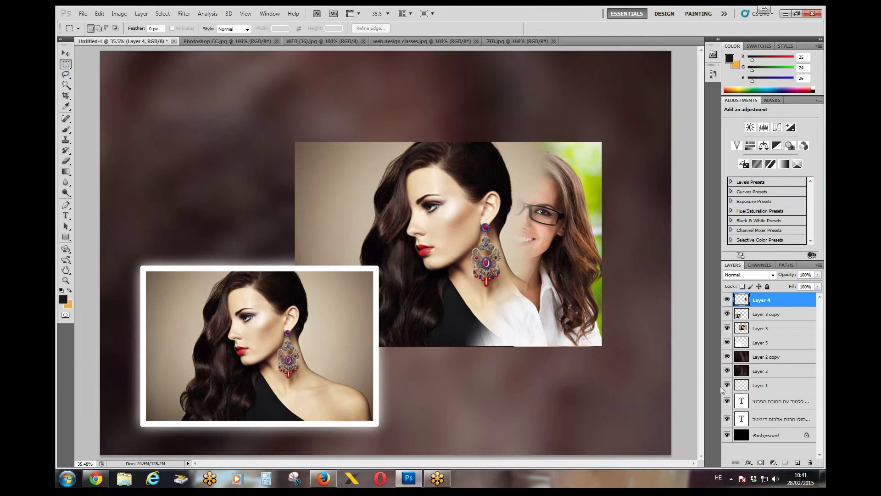
pyautogui.click(68, 54)
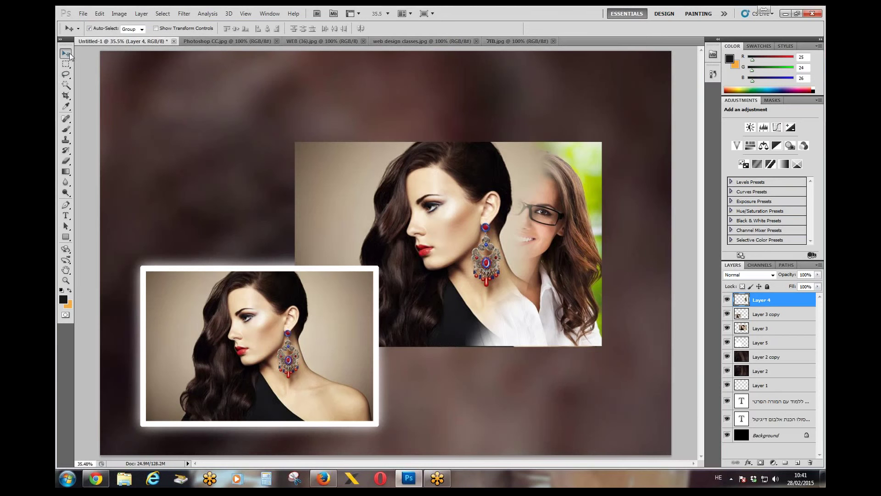
pyautogui.click(788, 364)
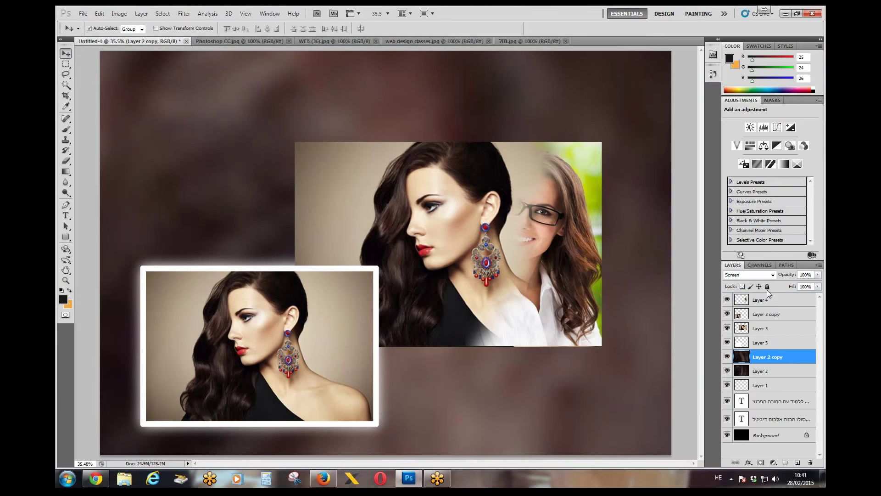
pyautogui.click(768, 287)
pyautogui.hotkey('alt', '[')
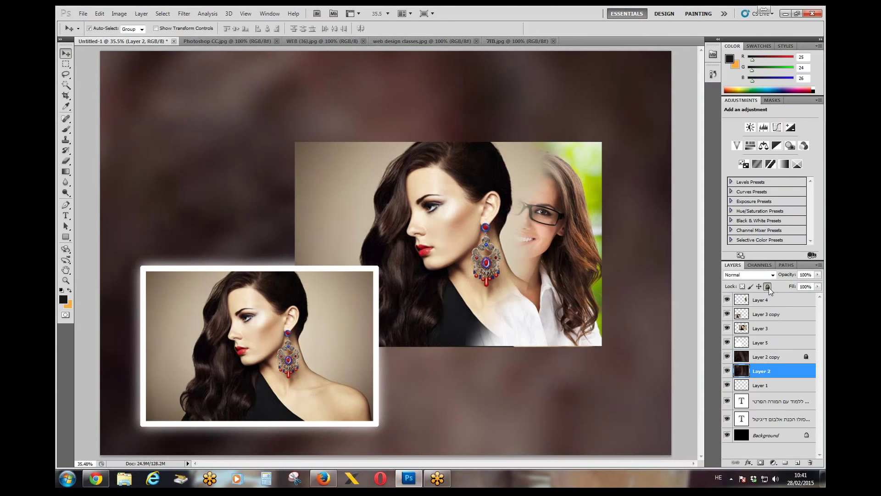
pyautogui.click(767, 287)
pyautogui.moveTo(628, 131); pyautogui.dragTo(492, 137)
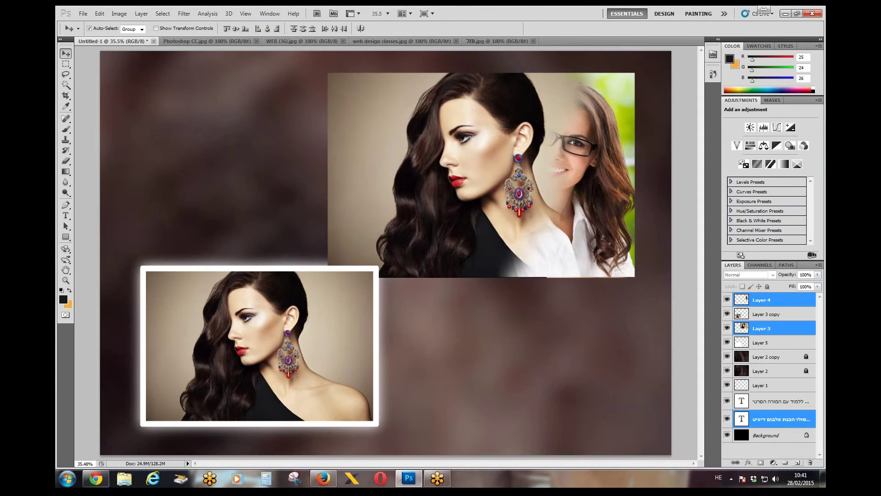
# Frame the blended portraits with a near-black 35 px centered stroke on a new layer, and deselect.
pyautogui.click(798, 463)
pyautogui.click(66, 64)
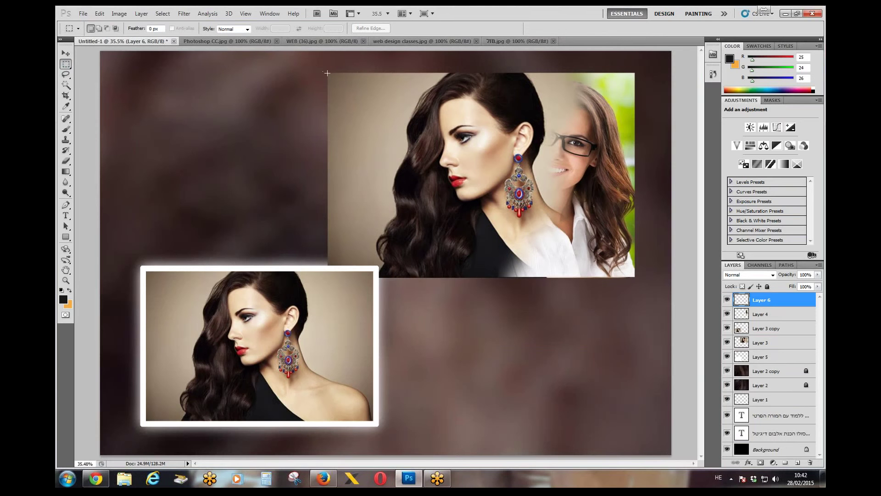
pyautogui.moveTo(488, 155); pyautogui.dragTo(635, 277)
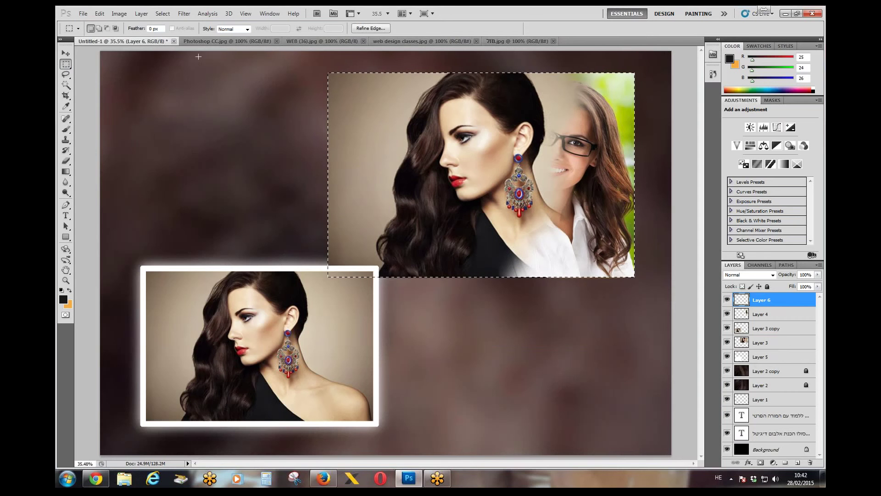
pyautogui.click(100, 13)
pyautogui.click(111, 162)
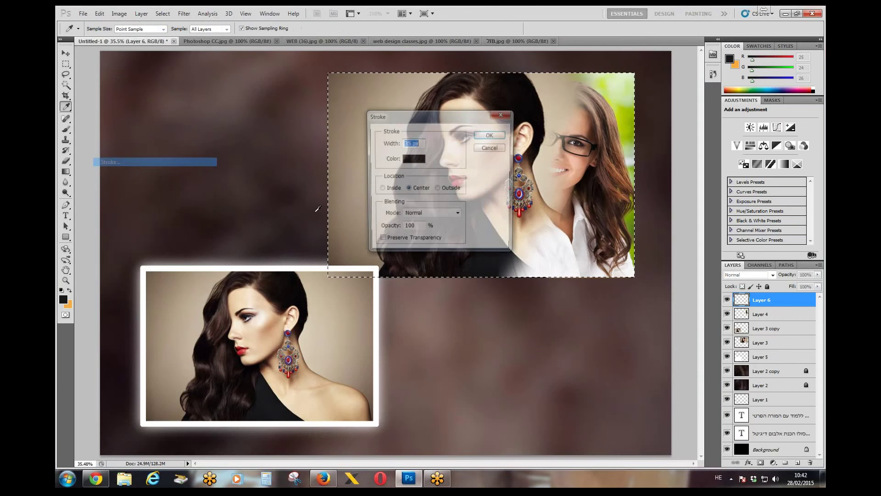
pyautogui.click(500, 137)
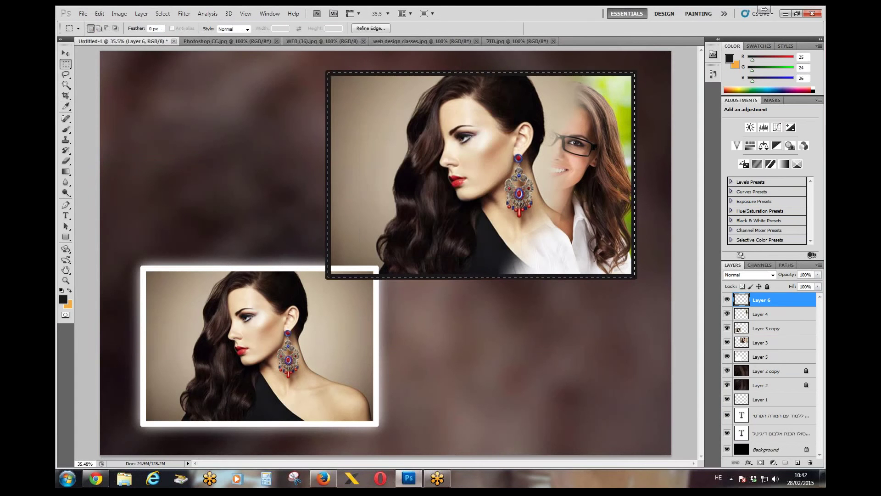
pyautogui.hotkey('ctrl', 'd')
# Define a fill pattern from the whole small red heart image and clear the selection.
pyautogui.hotkey('ctrl', 'a')
pyautogui.click(103, 18)
pyautogui.click(140, 238)
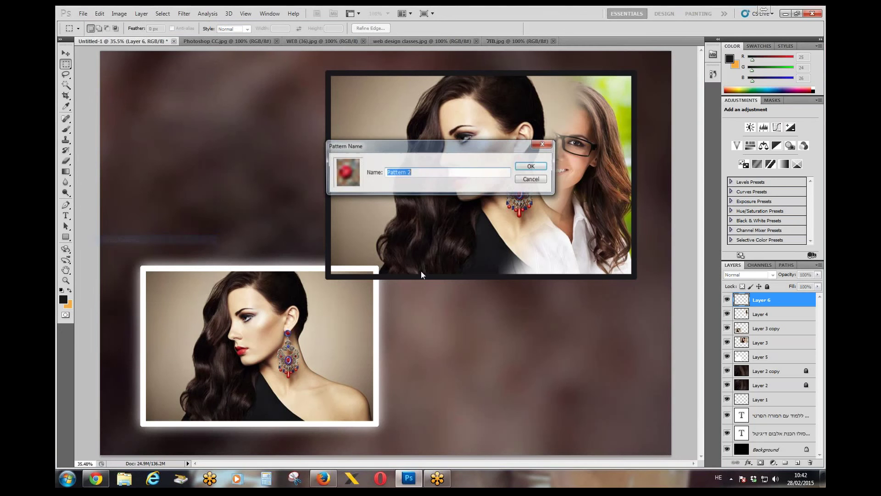
pyautogui.click(533, 167)
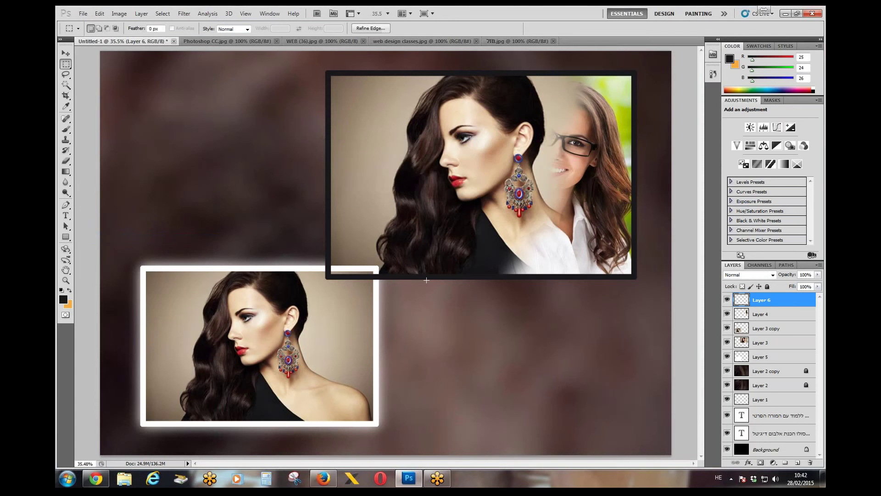
pyautogui.hotkey('ctrl', 'd')
# Select the rectangle covering the framed blended portraits, fill it on a new layer with the red heart pattern, and deselect.
pyautogui.moveTo(436, 106); pyautogui.dragTo(637, 278)
pyautogui.click(798, 463)
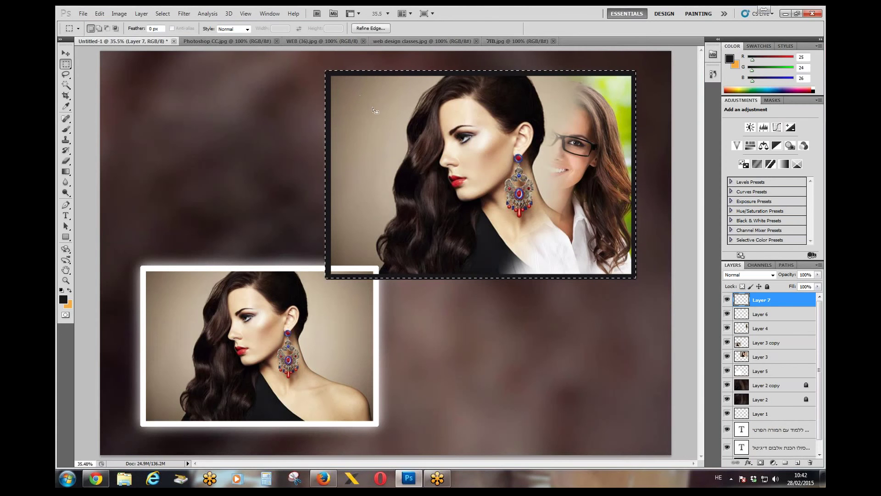
pyautogui.click(100, 14)
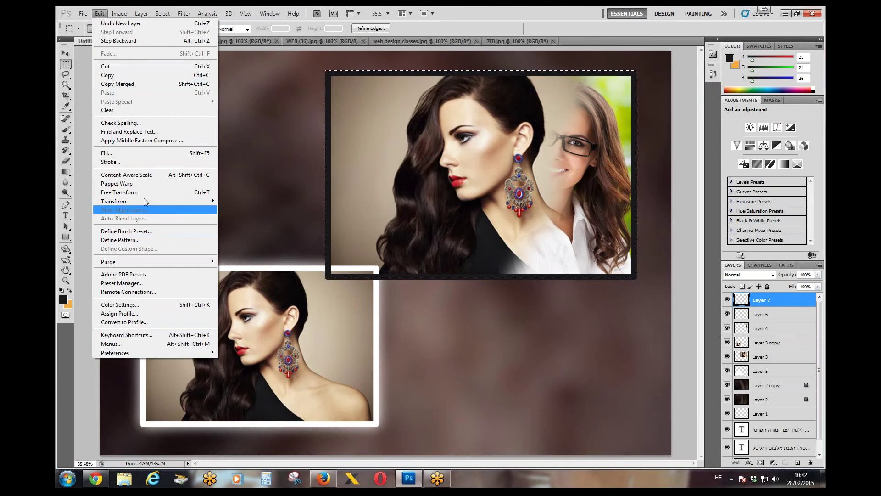
pyautogui.click(136, 156)
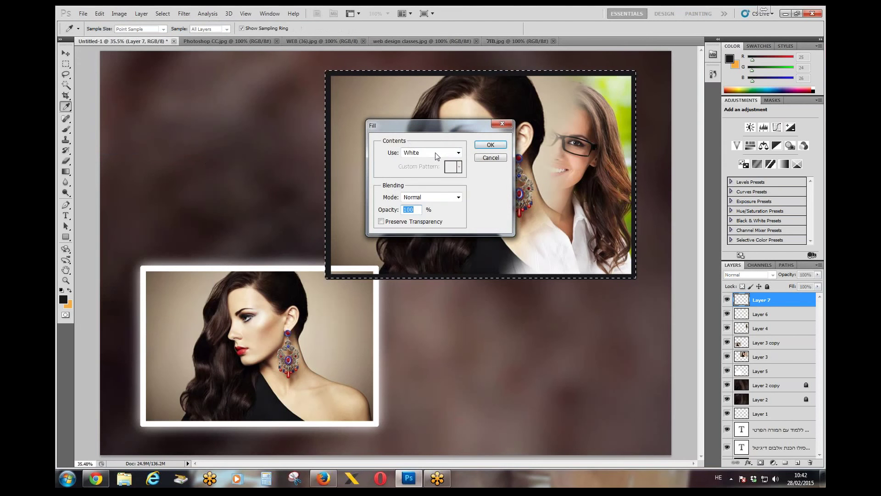
pyautogui.click(456, 152)
pyautogui.click(429, 199)
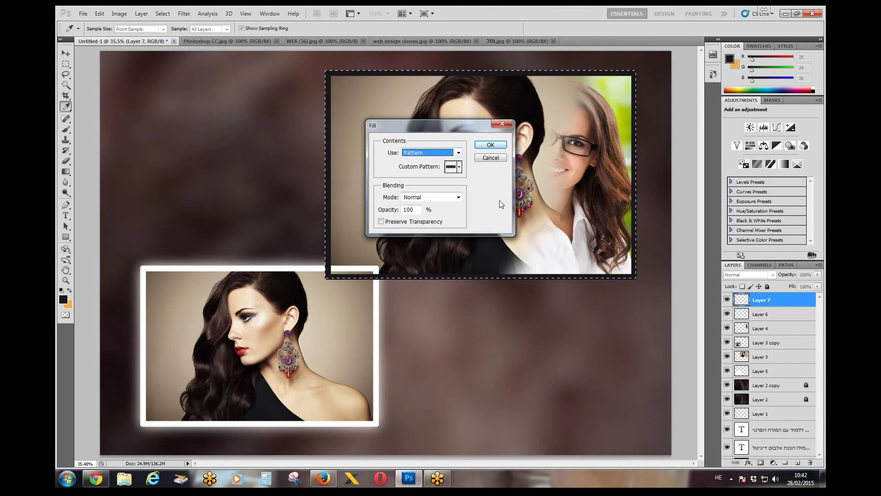
pyautogui.click(460, 168)
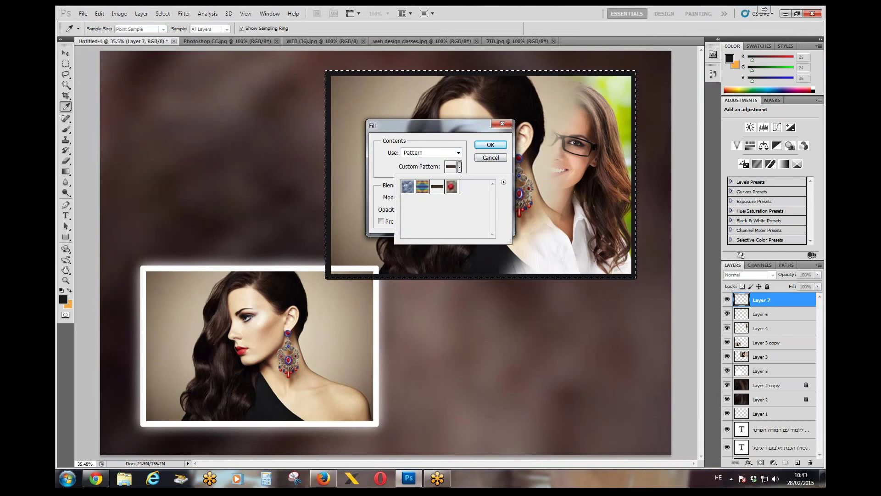
pyautogui.click(452, 186)
pyautogui.click(491, 145)
pyautogui.press('m')
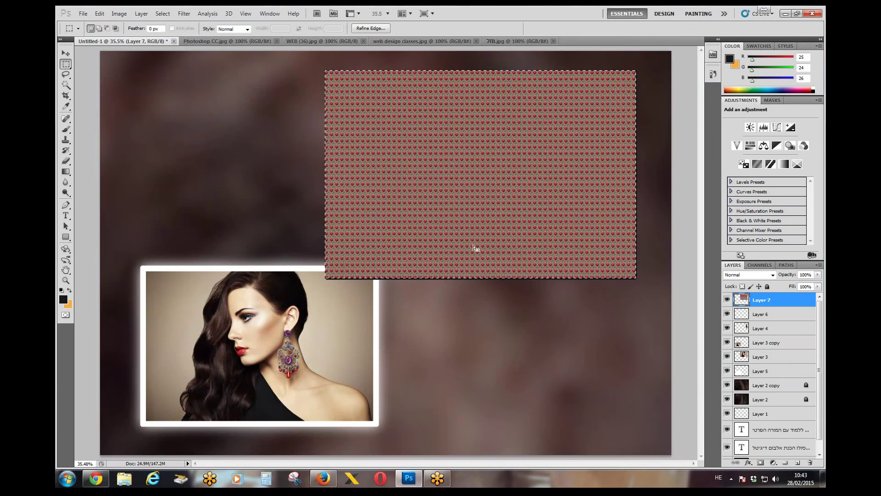
pyautogui.hotkey('ctrl', 'd')
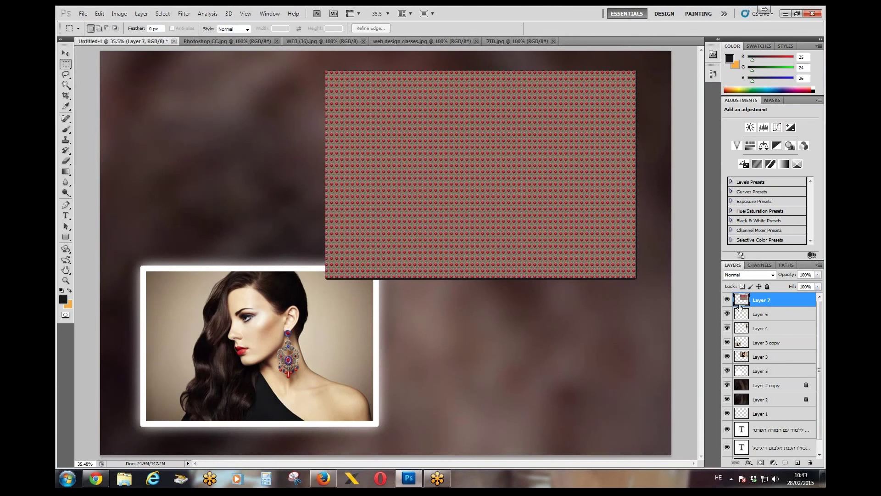
# Try the Multiply blend mode on the heart pattern layer and set it to Overlay.
pyautogui.click(752, 275)
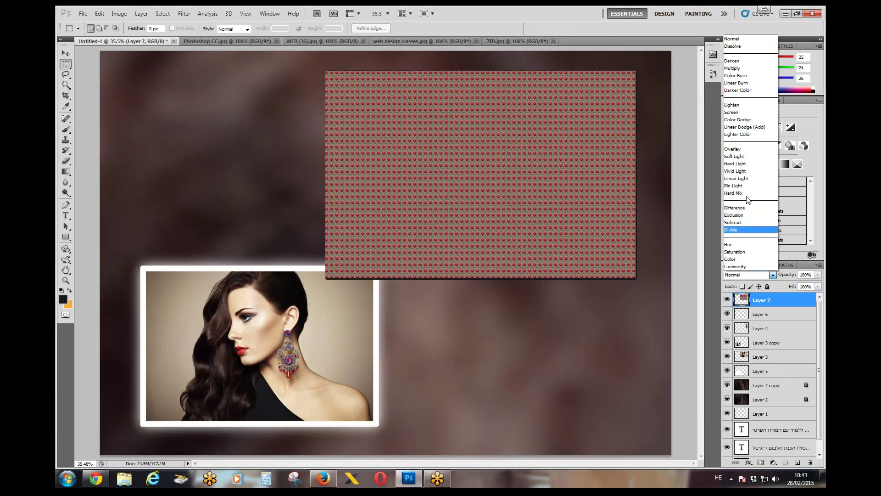
pyautogui.click(739, 69)
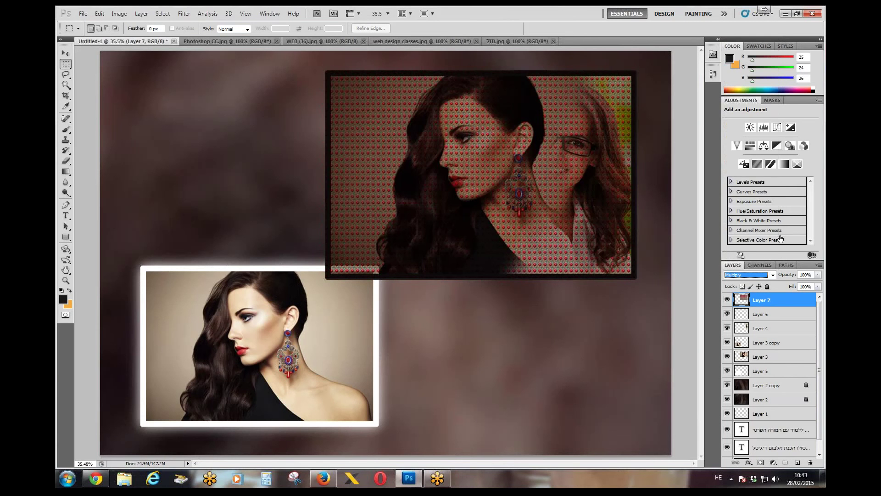
pyautogui.click(761, 275)
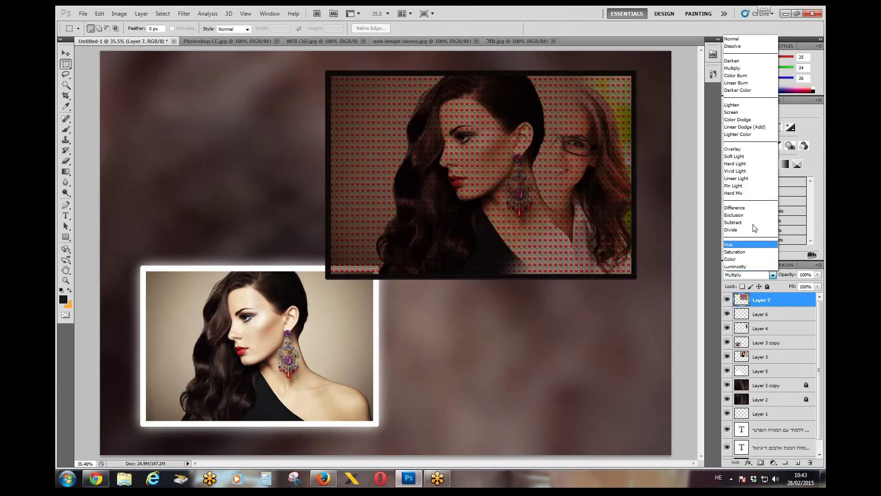
pyautogui.click(749, 150)
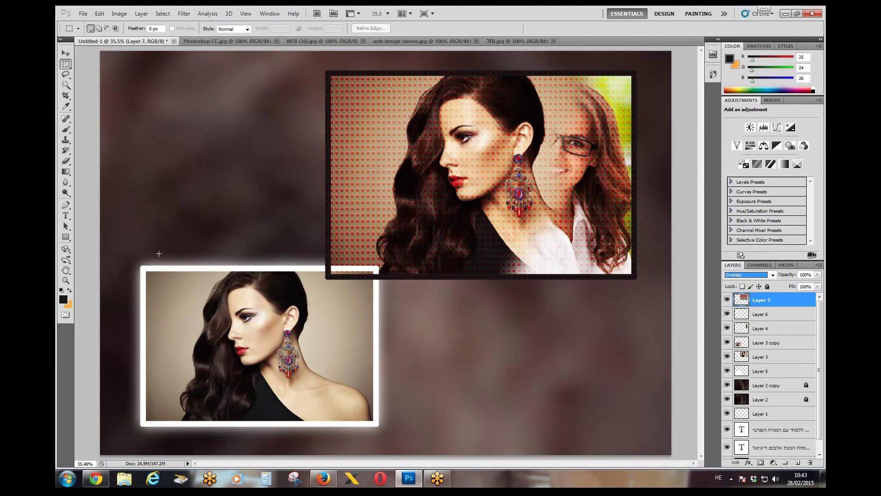
# Clear the middle of the heart pattern using a rectangular selection just inside the portrait frame, feathered by 150 pixels, and deselect.
pyautogui.click(66, 280)
pyautogui.moveTo(456, 196); pyautogui.dragTo(405, 221)
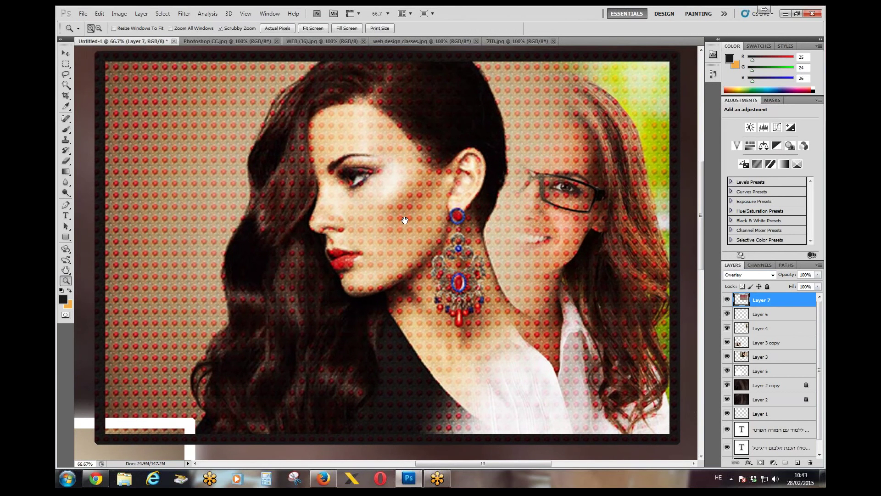
pyautogui.keyDown('alt'); pyautogui.click(405, 221); pyautogui.keyUp('alt')
pyautogui.keyDown('alt'); pyautogui.click(405, 221); pyautogui.keyUp('alt')
pyautogui.click(66, 64)
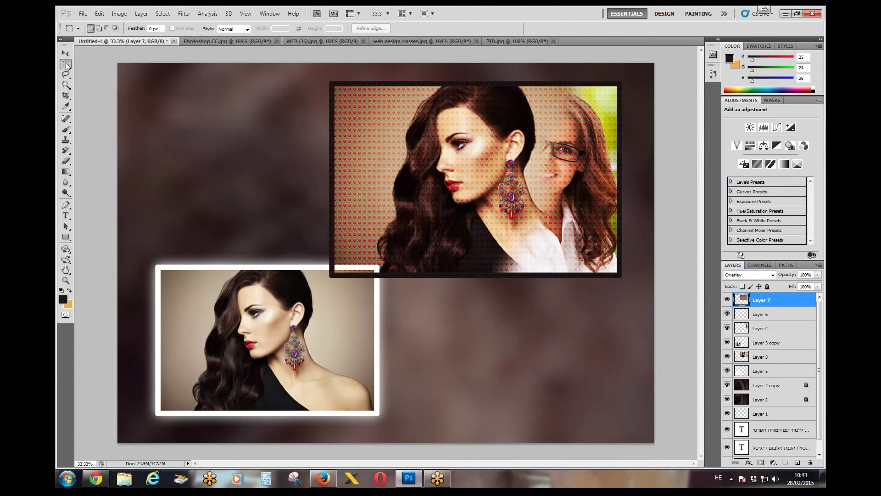
pyautogui.moveTo(341, 95); pyautogui.dragTo(608, 265)
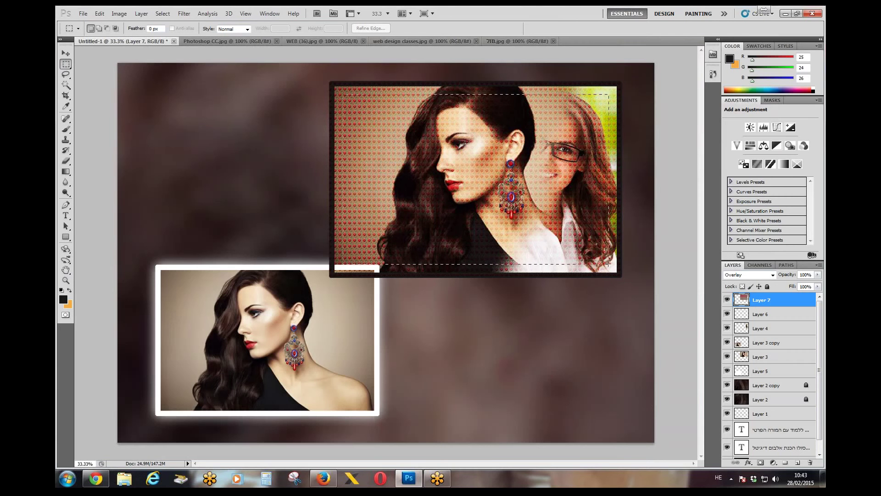
pyautogui.rightClick(542, 197)
pyautogui.click(556, 224)
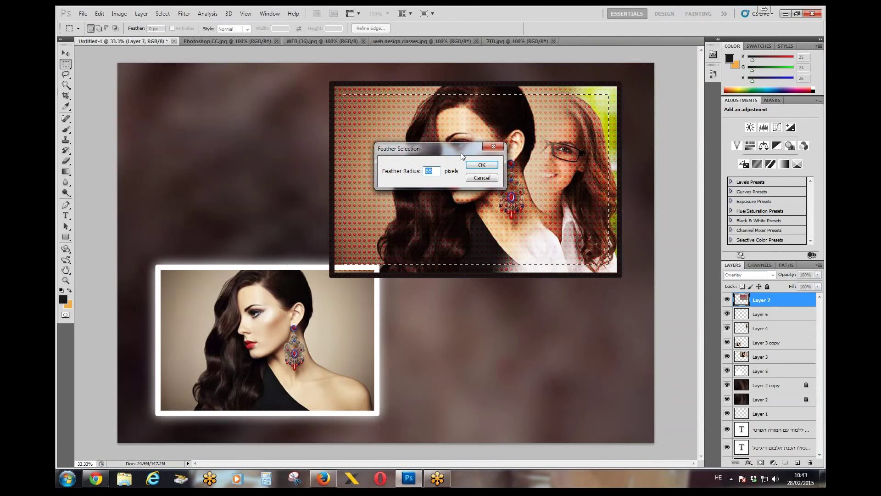
pyautogui.write('40')
pyautogui.press('Return')
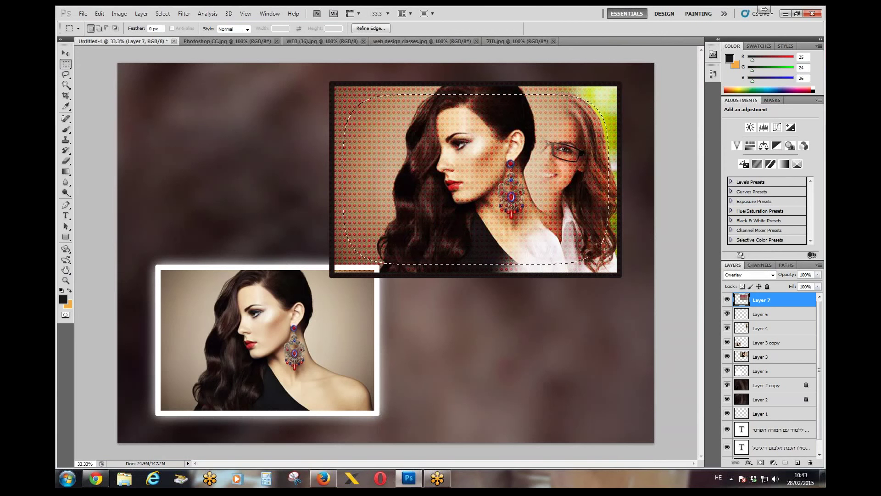
pyautogui.press('Delete')
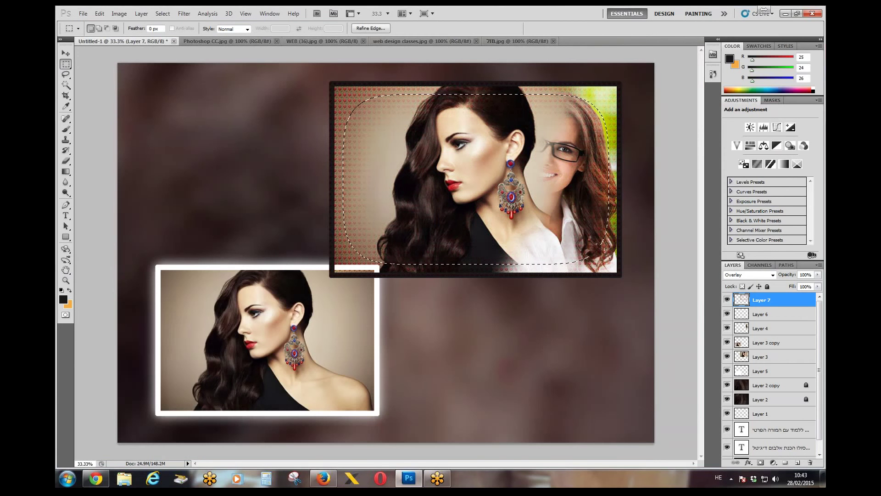
pyautogui.hotkey('ctrl', 'd')
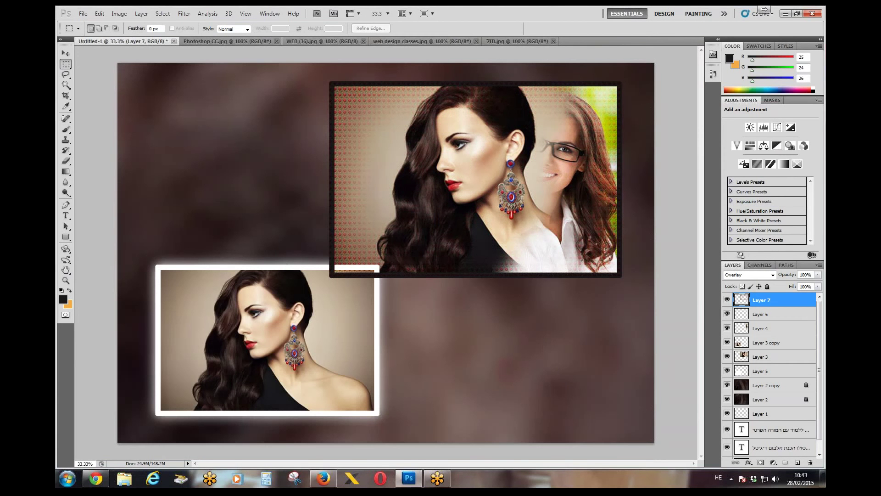
# Inspect the heart pattern around the blended portraits up close and hide its layer.
pyautogui.click(65, 280)
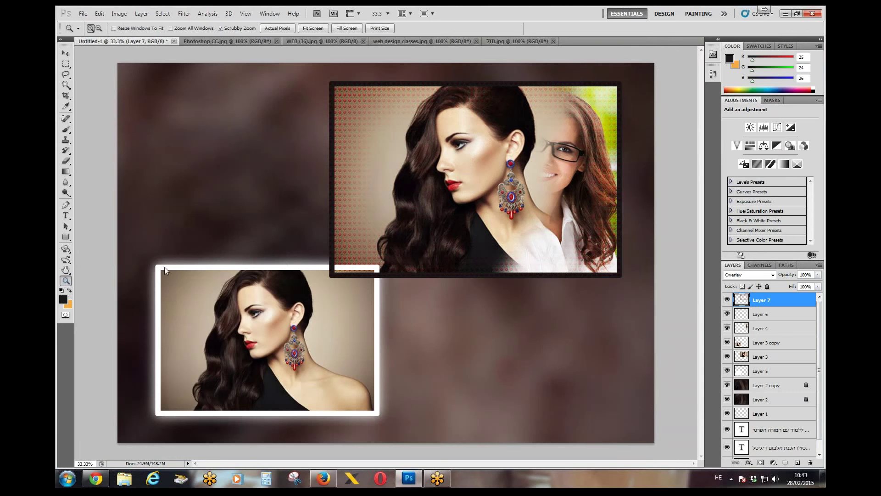
pyautogui.click(427, 193)
pyautogui.moveTo(557, 190); pyautogui.dragTo(465, 259)
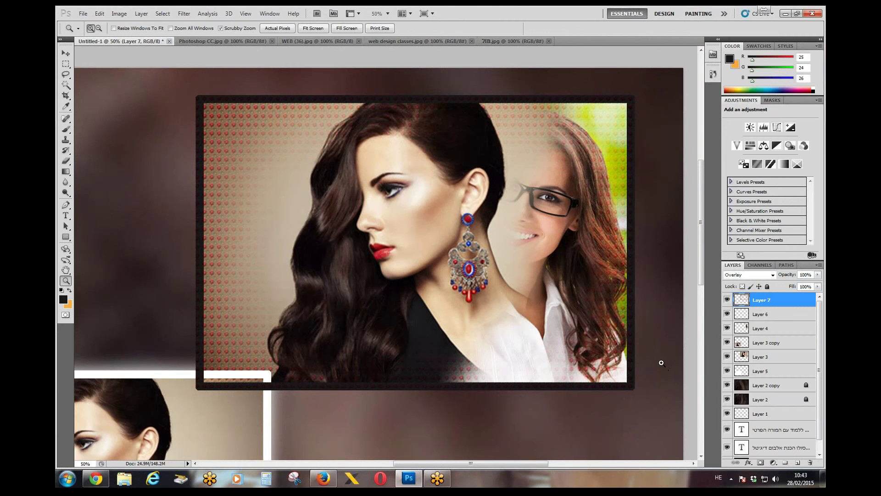
pyautogui.click(727, 300)
# On a new layer, select the rectangle covering the framed blended portraits, fill it with black at 100% opacity, and deselect.
pyautogui.click(798, 463)
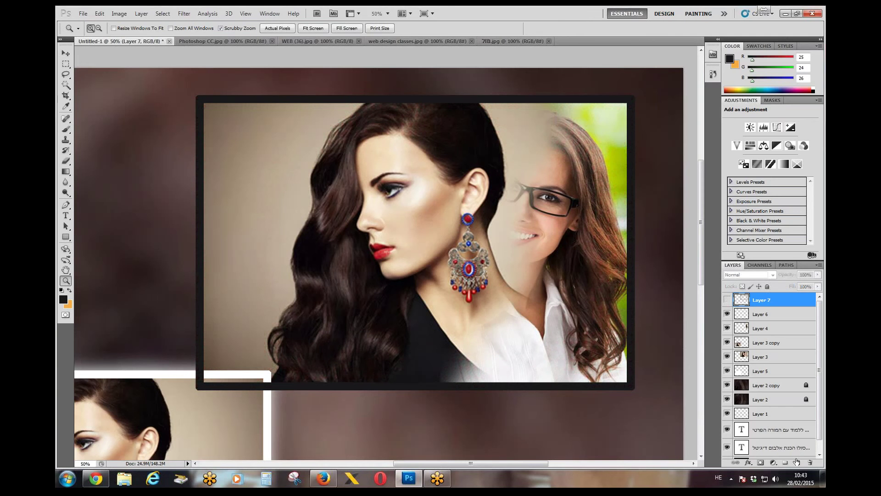
pyautogui.click(65, 64)
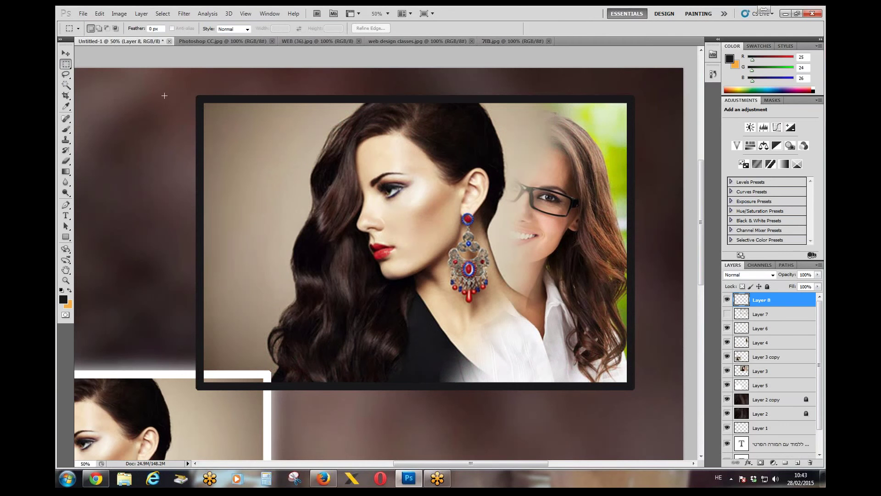
pyautogui.moveTo(196, 95); pyautogui.dragTo(635, 388)
pyautogui.rightClick(464, 217)
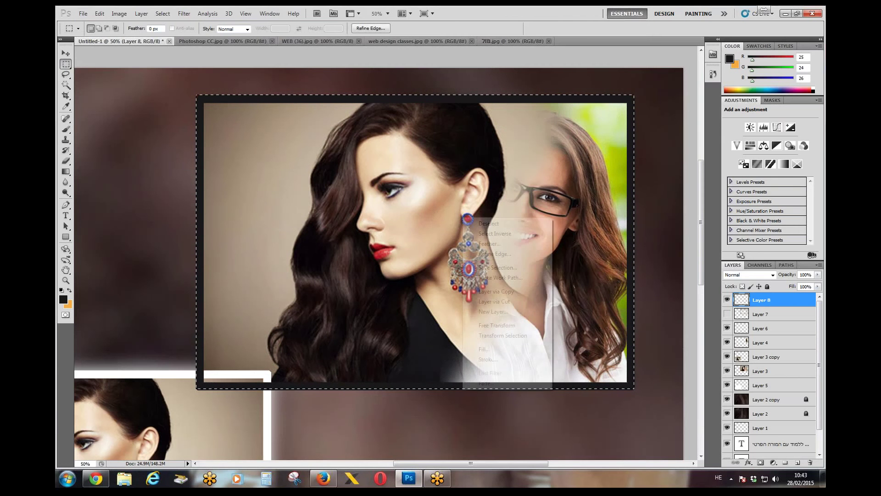
pyautogui.click(494, 349)
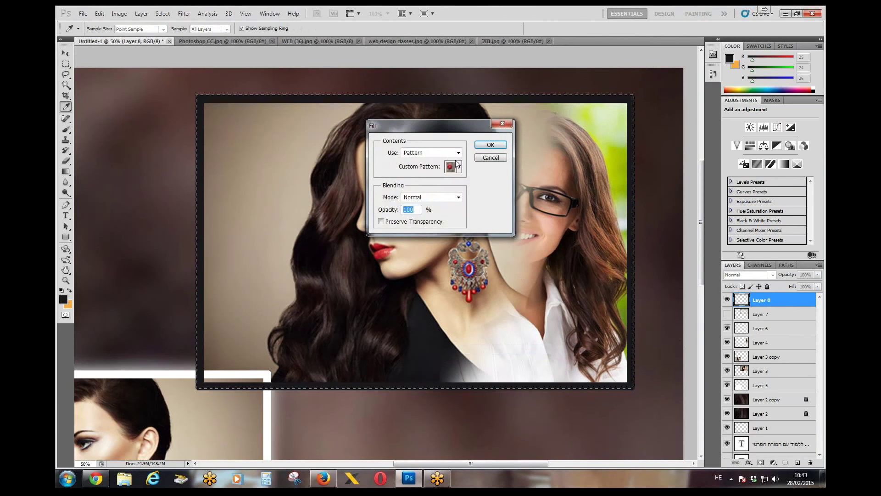
pyautogui.click(458, 152)
pyautogui.click(432, 220)
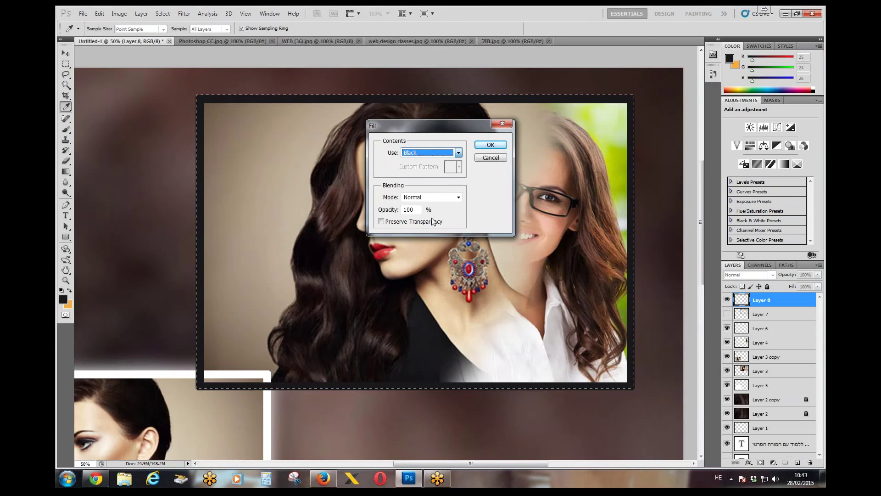
pyautogui.click(490, 144)
pyautogui.press('m')
pyautogui.hotkey('ctrl', 'd')
pyautogui.rightClick(67, 65)
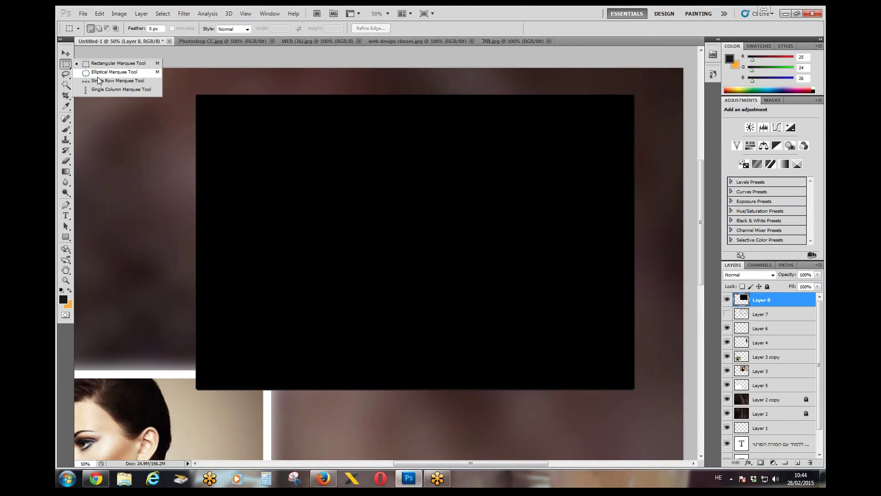
pyautogui.click(98, 80)
pyautogui.click(339, 233)
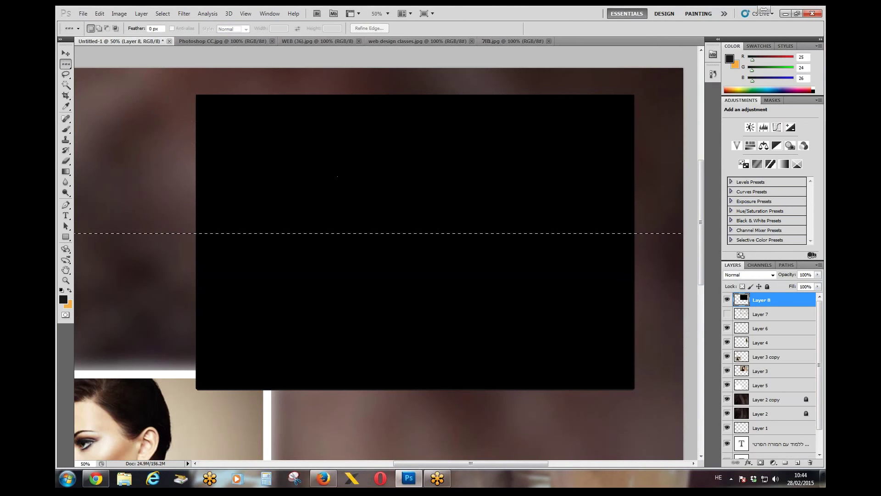
pyautogui.hotkey('ctrl', 'd')
# Cut a soft oval opening in the black rectangle using a large elliptical selection feathered by 150 pixels, and deselect.
pyautogui.rightClick(65, 64)
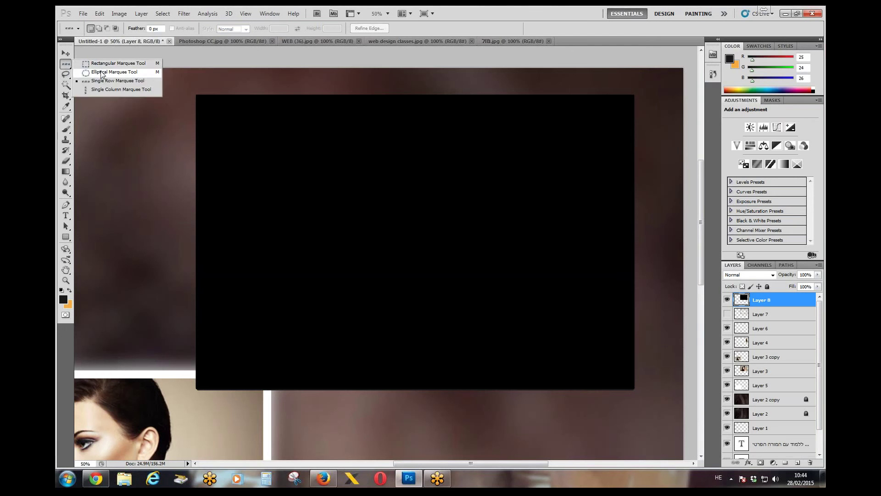
pyautogui.click(102, 72)
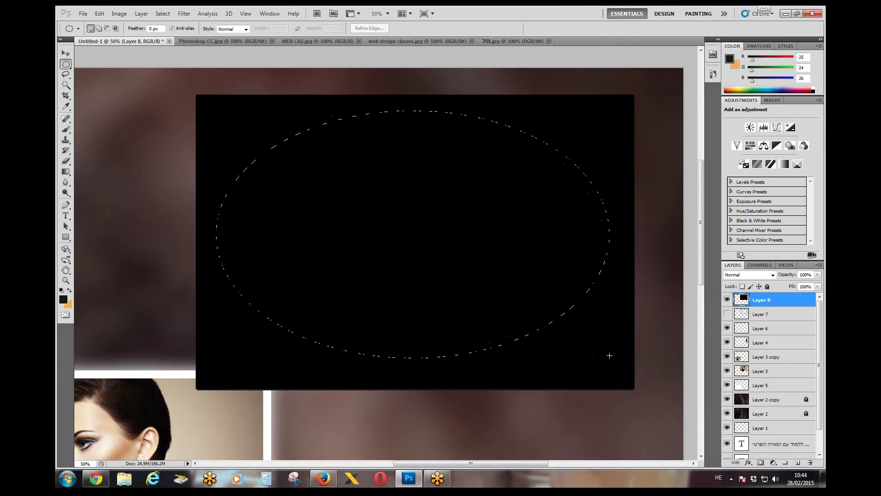
pyautogui.rightClick(414, 219)
pyautogui.click(442, 245)
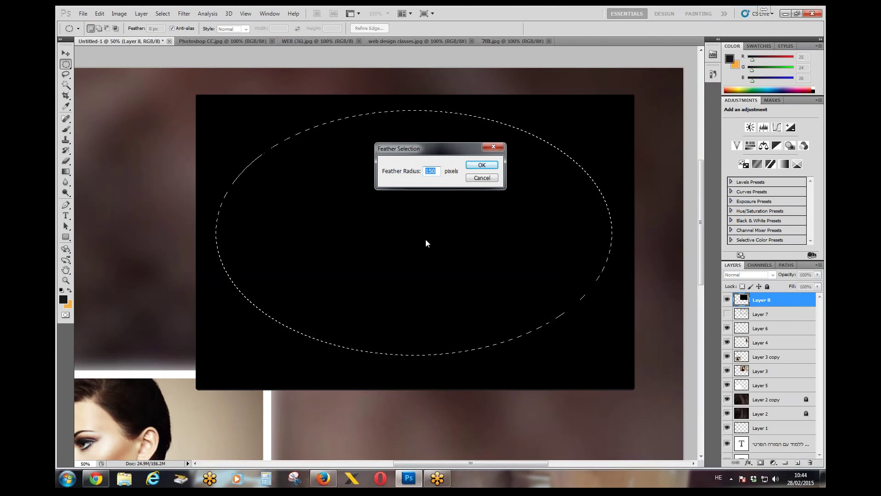
pyautogui.write('50')
pyautogui.press('Return')
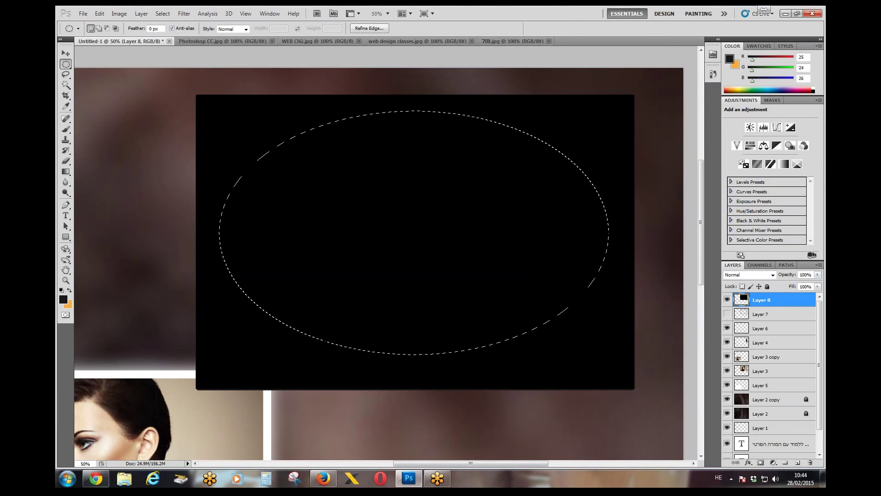
pyautogui.press('Delete')
pyautogui.hotkey('ctrl', 'd')
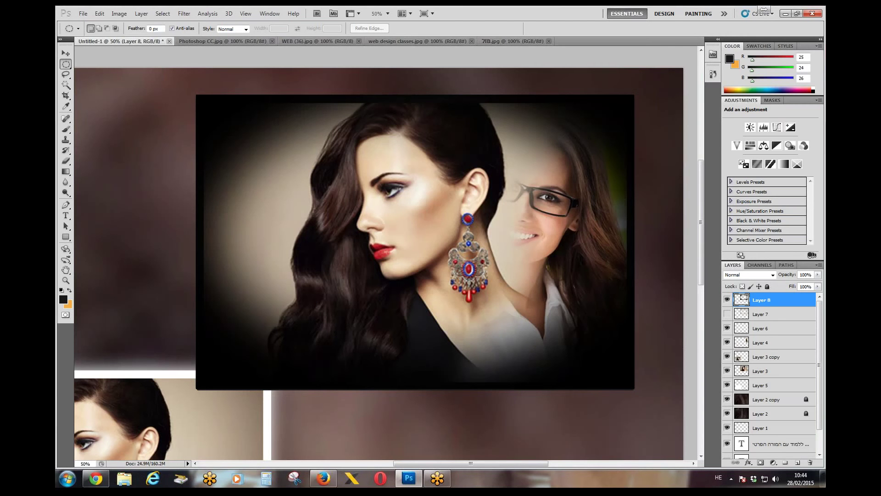
# Select the black vignette's outer rectangle, outline it with a white 35 px centered stroke, and deselect.
pyautogui.rightClick(68, 66)
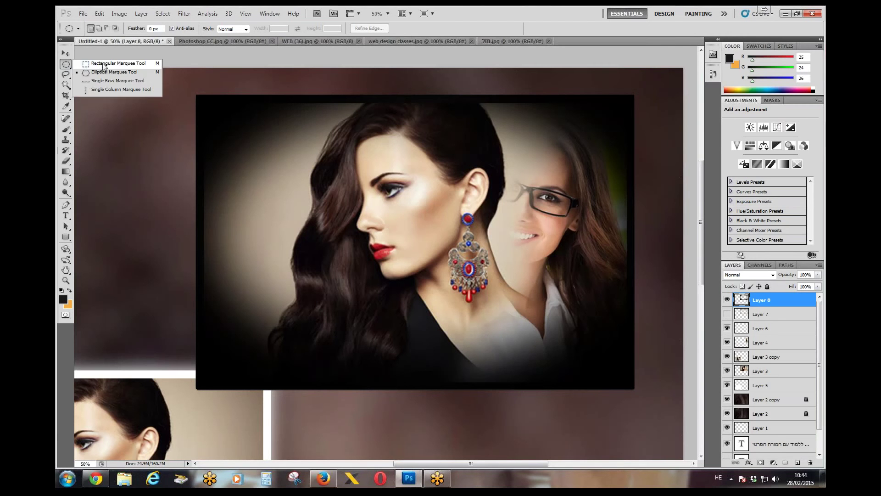
pyautogui.click(104, 64)
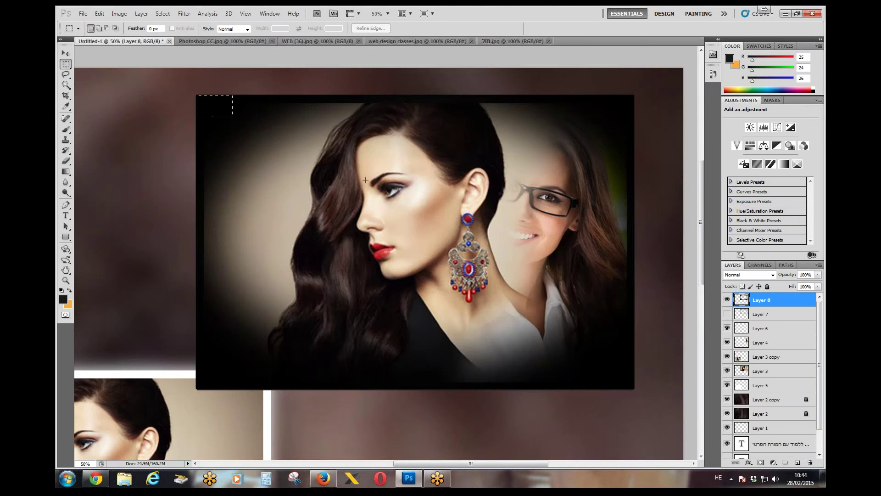
pyautogui.moveTo(366, 180); pyautogui.dragTo(635, 389)
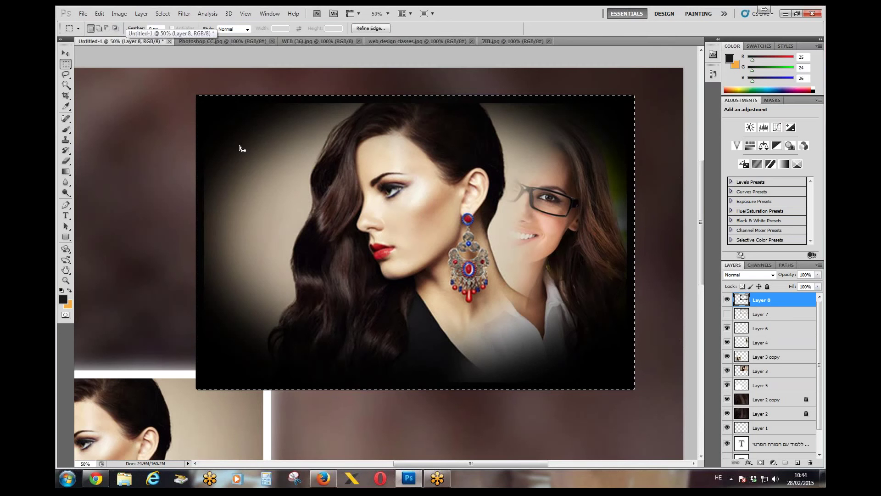
pyautogui.hotkey('ctrl', 'd')
pyautogui.moveTo(343, 170); pyautogui.dragTo(634, 389)
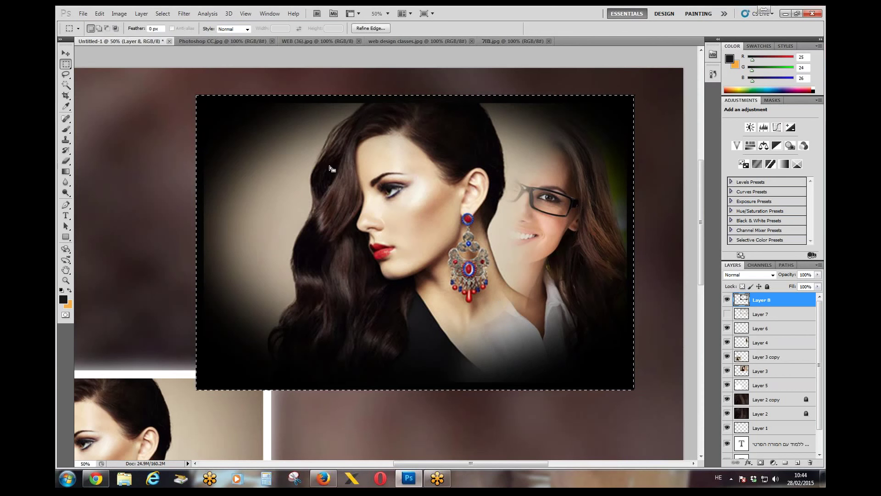
pyautogui.click(100, 14)
pyautogui.click(162, 159)
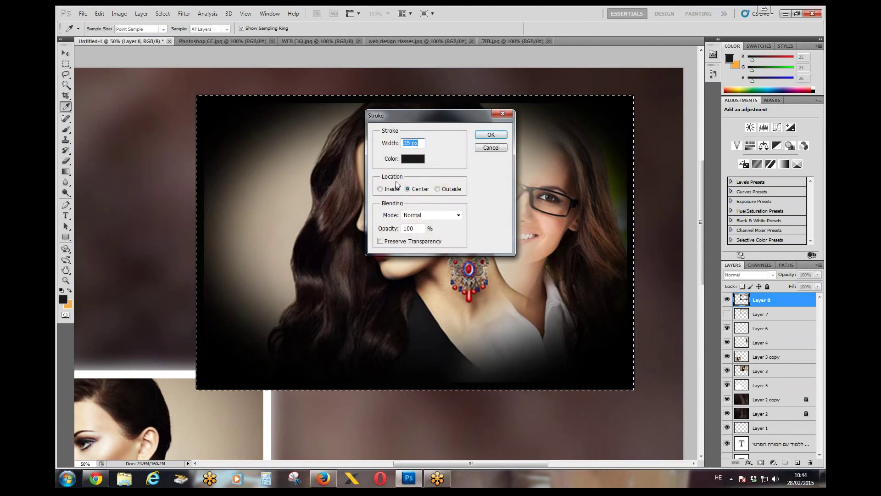
pyautogui.click(408, 163)
pyautogui.moveTo(385, 187); pyautogui.dragTo(310, 123)
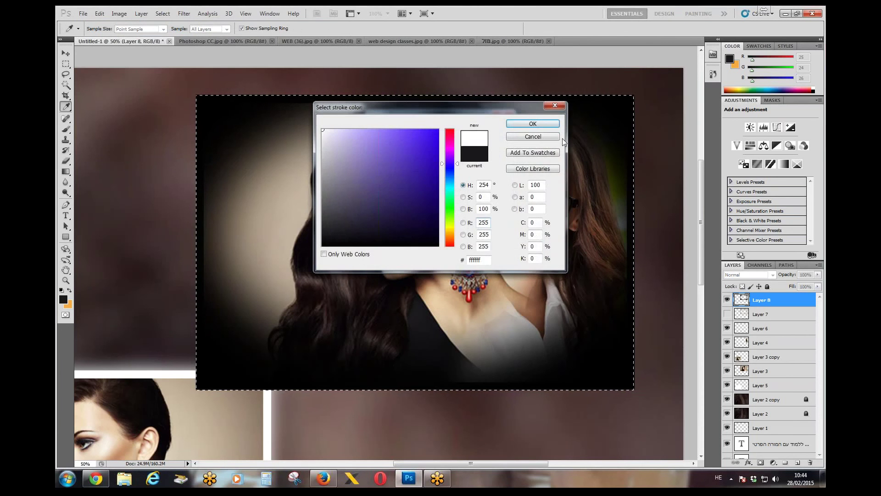
pyautogui.click(549, 128)
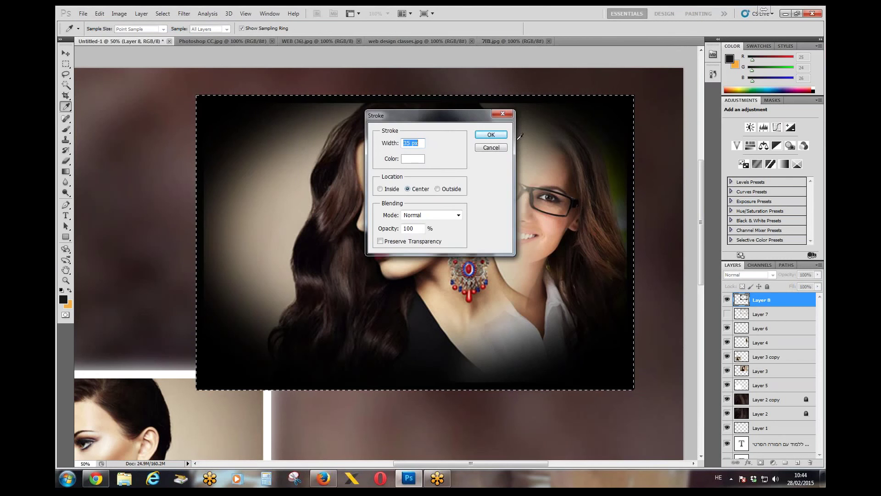
pyautogui.click(491, 133)
pyautogui.hotkey('ctrl', 'd')
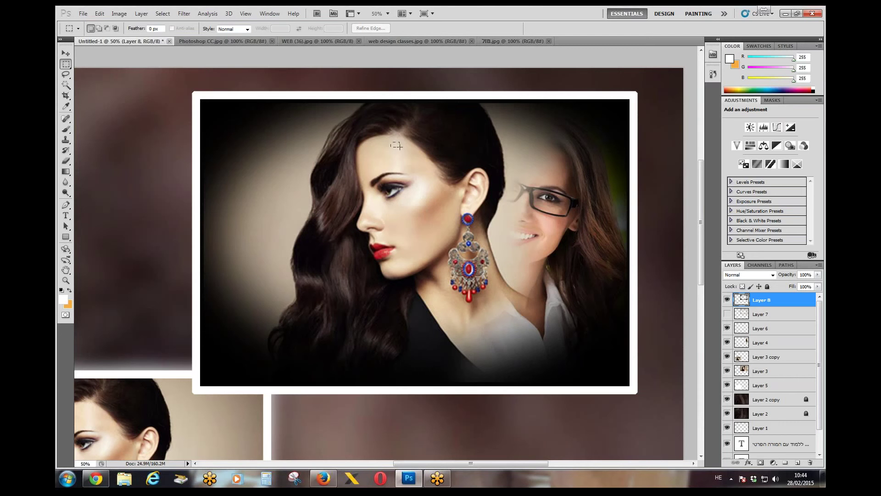
# Select a small rectangle over the larger portrait's forehead and copy it from the vignette layer to a new layer.
pyautogui.moveTo(391, 143); pyautogui.dragTo(400, 149)
pyautogui.click(382, 267)
pyautogui.moveTo(385, 144); pyautogui.dragTo(403, 158)
pyautogui.rightClick(399, 163)
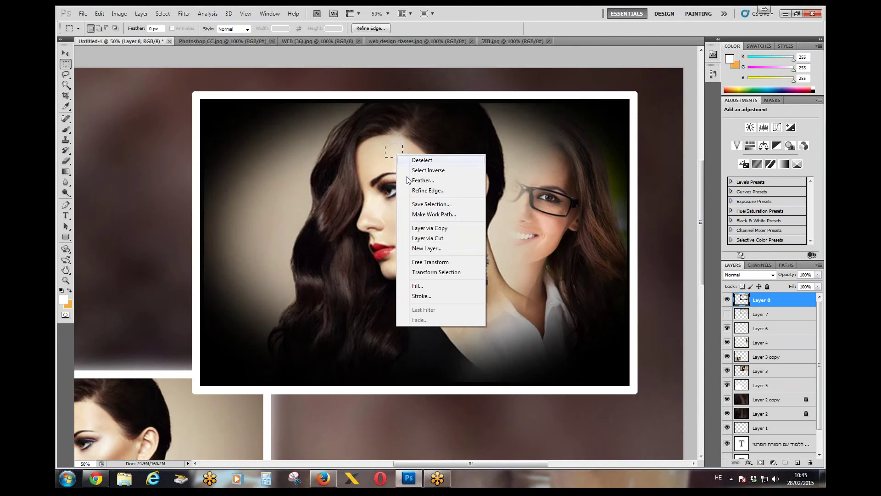
pyautogui.click(439, 230)
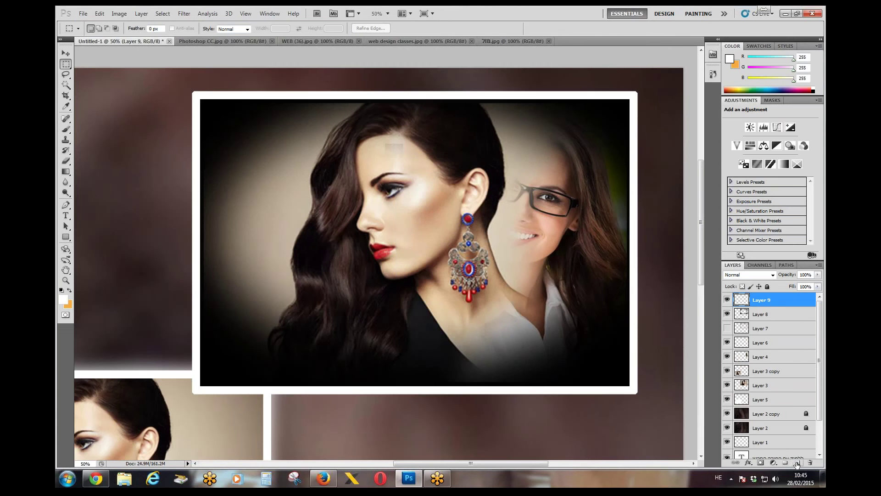
# Enlarge the copied forehead patch with Free Transform until it covers the whole album page.
pyautogui.hotkey('ctrl', 't')
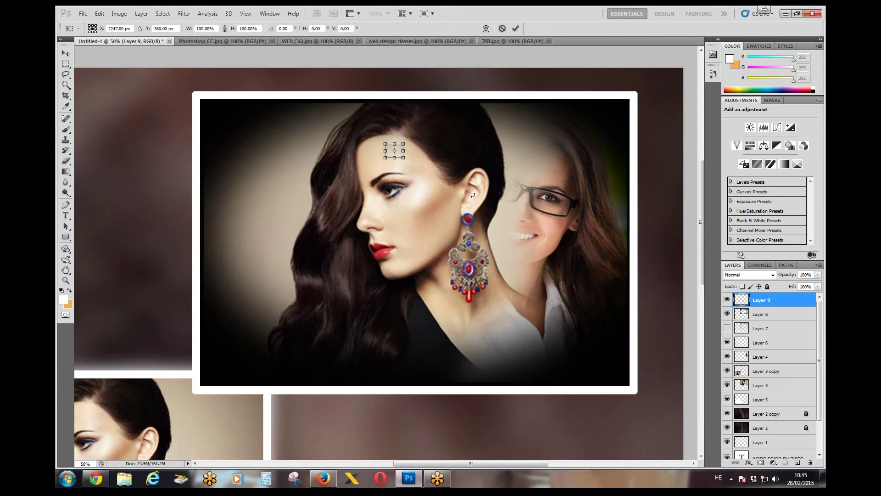
pyautogui.hotkey('ctrl', '-')
pyautogui.hotkey('ctrl', '-')
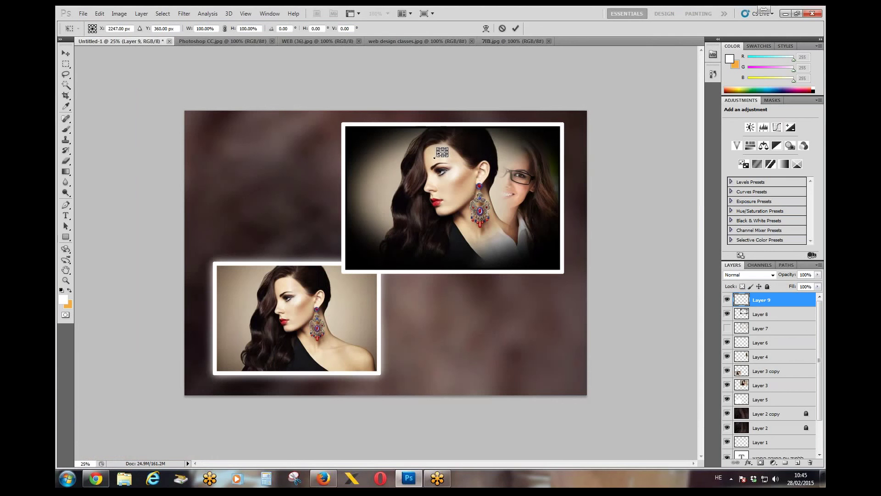
pyautogui.moveTo(446, 157); pyautogui.dragTo(672, 433)
pyautogui.moveTo(436, 148); pyautogui.dragTo(181, 82)
pyautogui.press('Return')
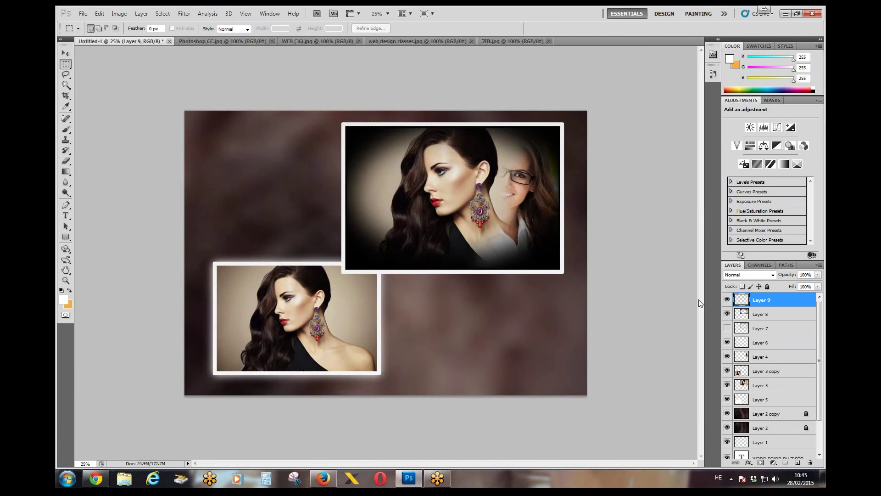
# Select a small rectangle over the larger portrait's forehead on Layer 3 and copy it to a new layer.
pyautogui.click(727, 371)
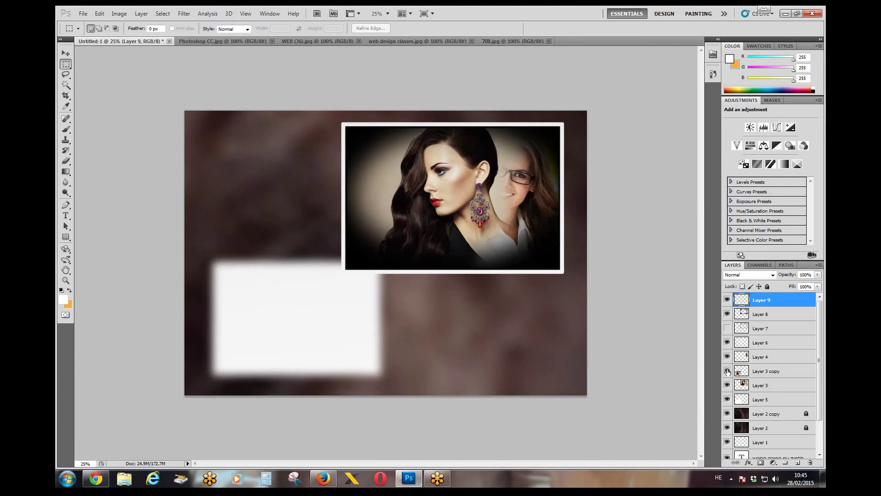
pyautogui.click(727, 370)
pyautogui.click(66, 54)
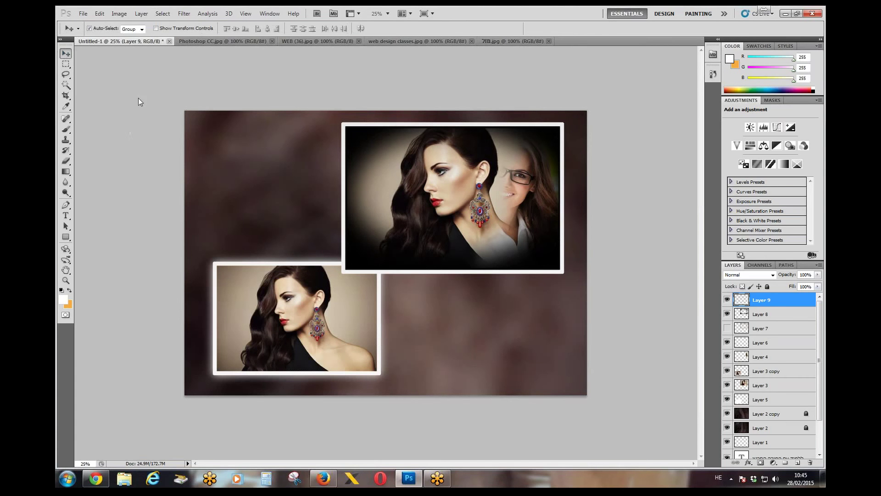
pyautogui.click(450, 184)
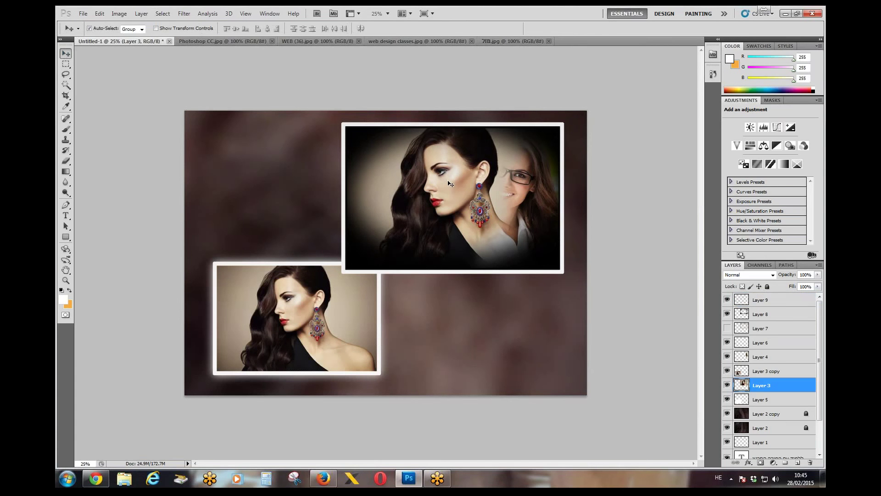
pyautogui.click(66, 64)
pyautogui.moveTo(435, 151); pyautogui.dragTo(444, 159)
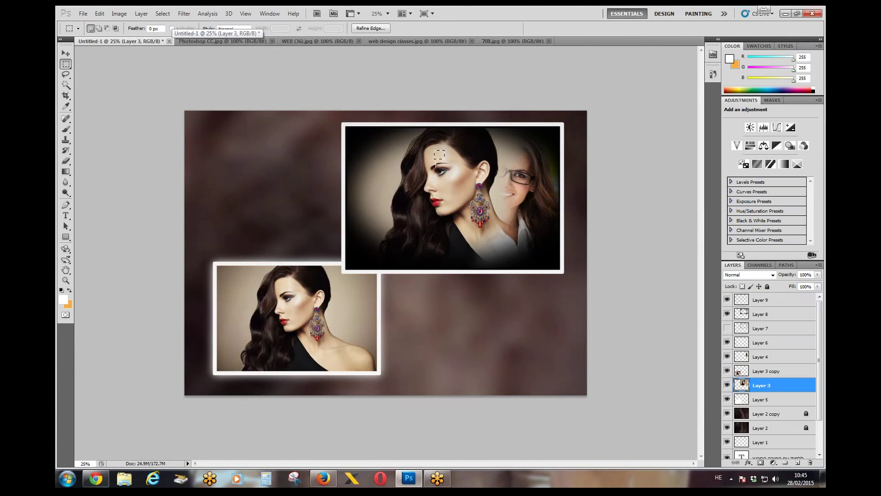
pyautogui.rightClick(436, 166)
pyautogui.click(479, 239)
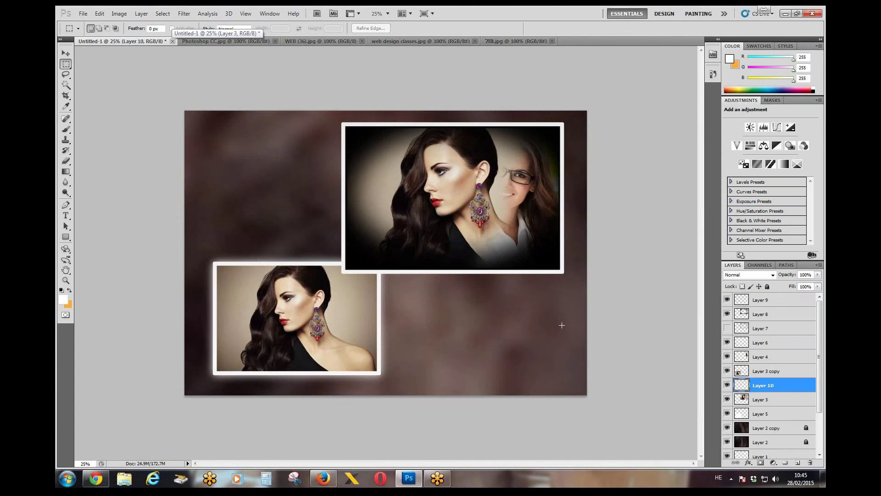
# Enlarge the forehead patch with Free Transform to cover the whole album page, and move its layer above all others.
pyautogui.hotkey('ctrl', 't')
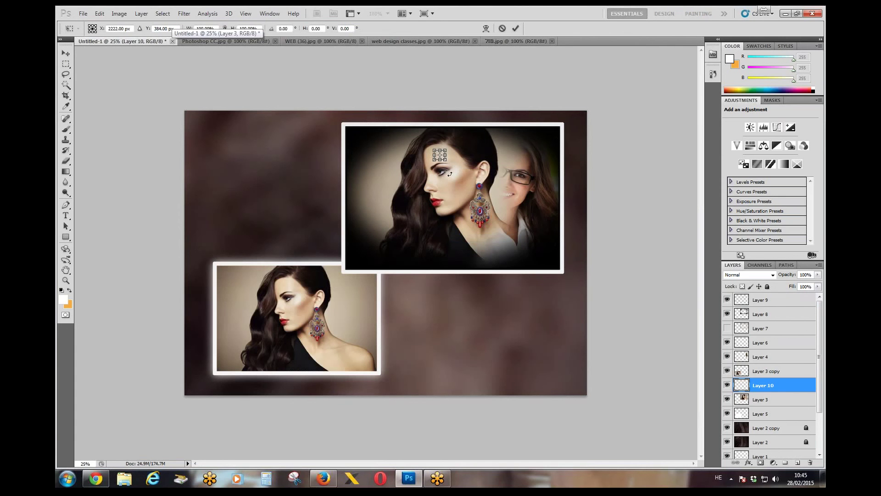
pyautogui.moveTo(445, 160); pyautogui.dragTo(634, 395)
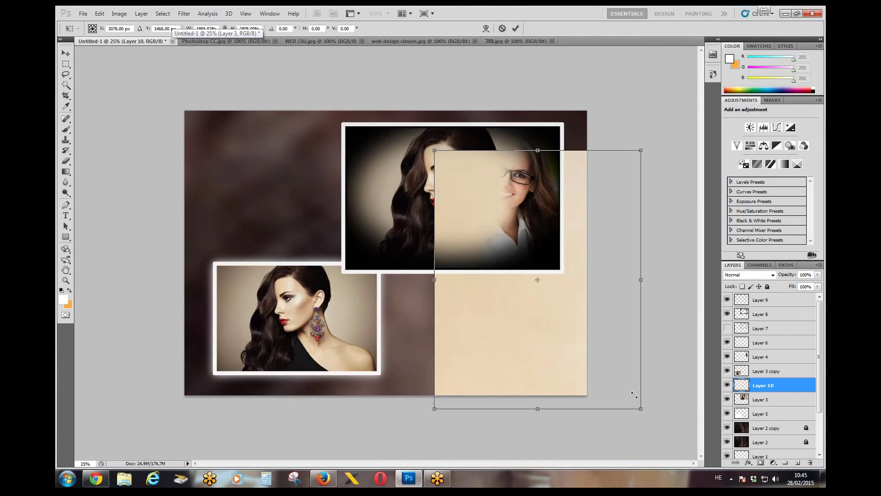
pyautogui.moveTo(434, 151); pyautogui.dragTo(165, 97)
pyautogui.press('Return')
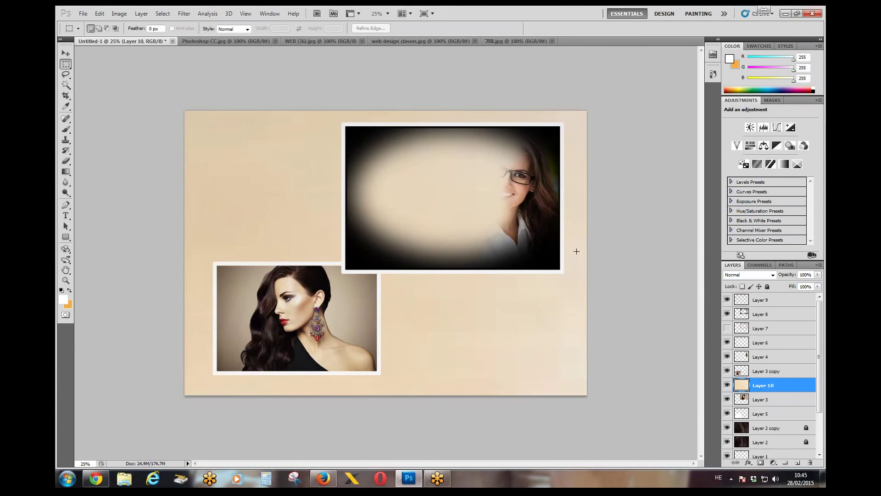
pyautogui.moveTo(762, 386); pyautogui.dragTo(770, 299)
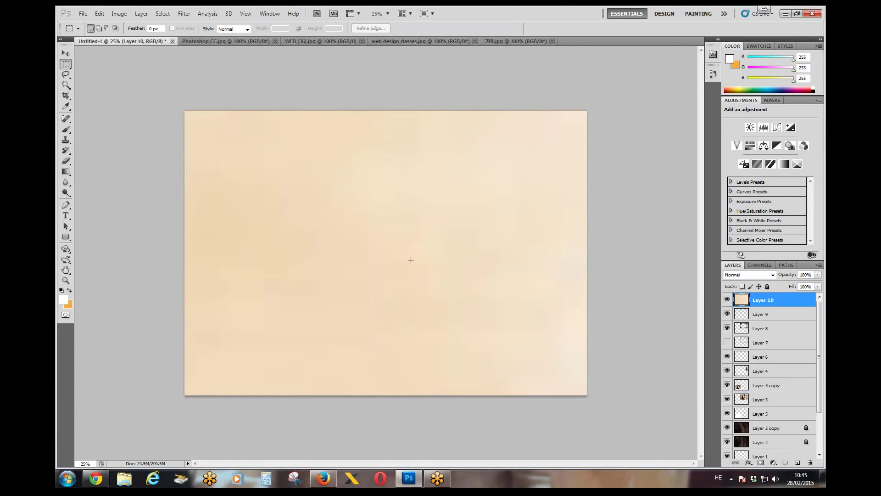
# Apply the Patchwork texture filter to the skin-toned layer with Square Size 4 and Relief 8.
pyautogui.hotkey('ctrl', '0')
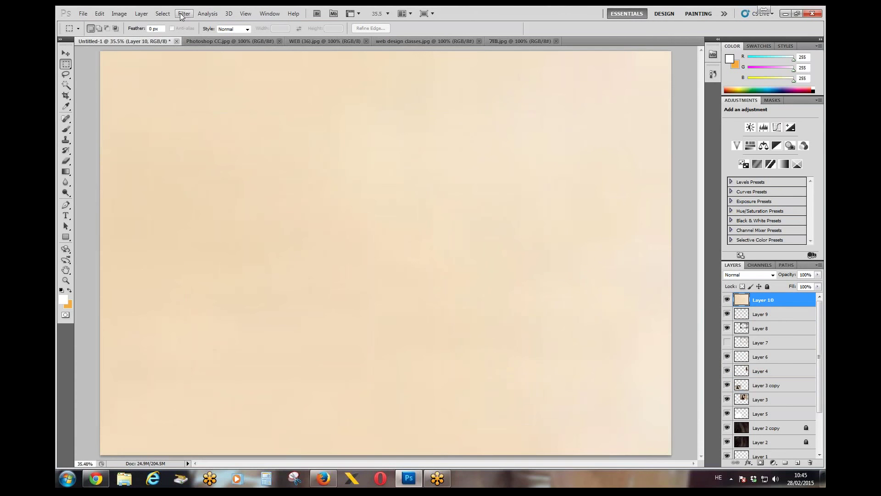
pyautogui.click(182, 14)
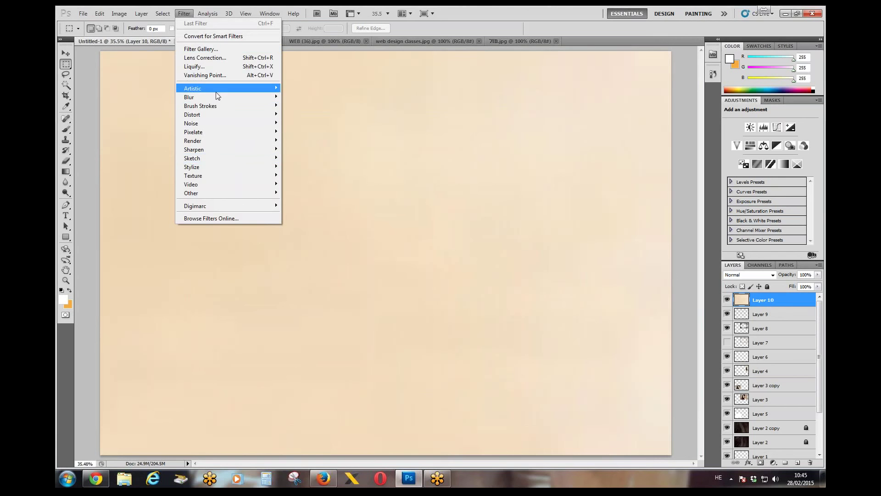
pyautogui.moveTo(216, 89)
pyautogui.click(296, 87)
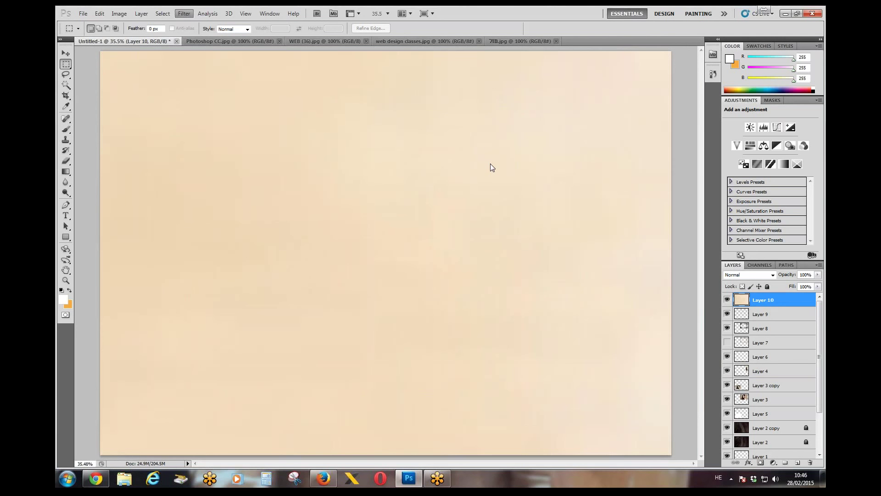
pyautogui.hotkey('ctrl', 'alt', 'f')
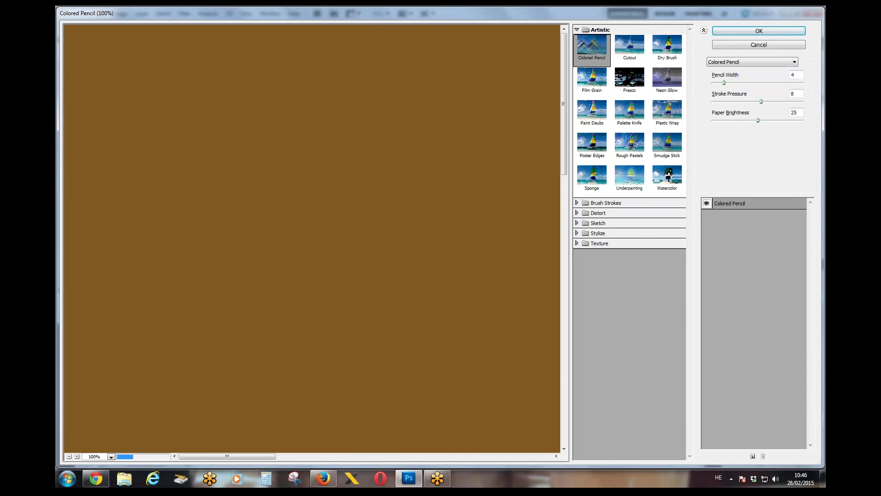
pyautogui.click(69, 457)
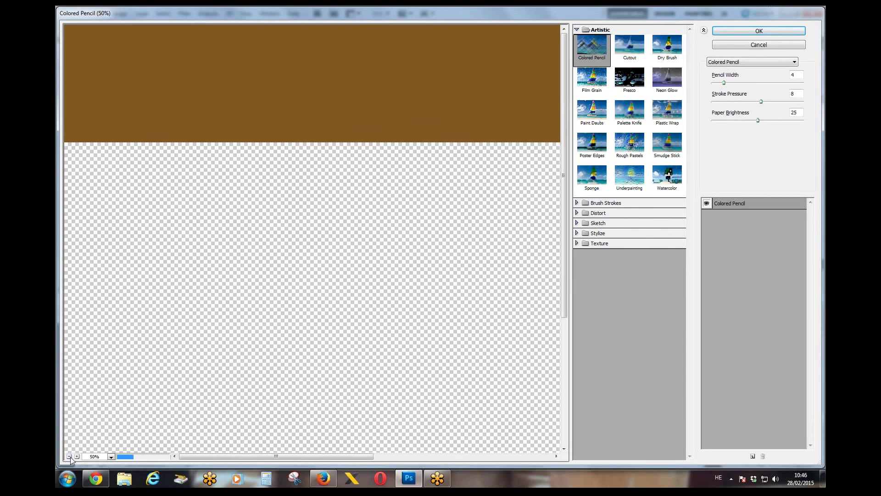
pyautogui.click(69, 457)
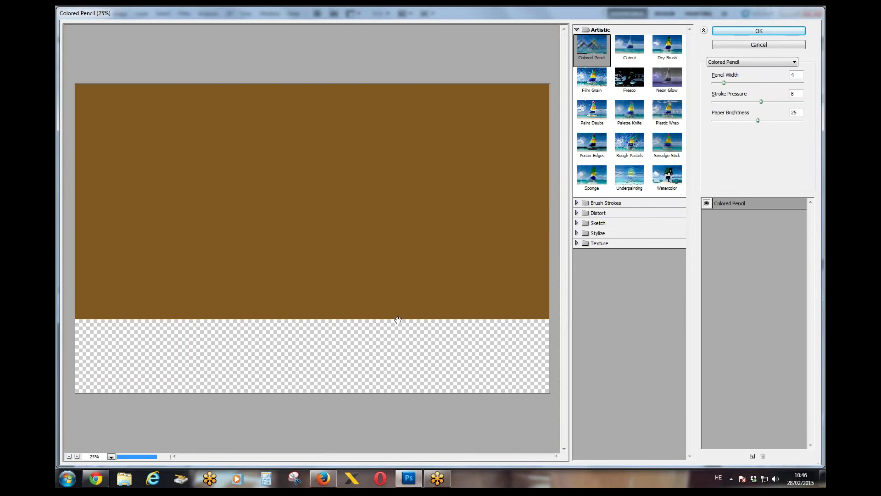
pyautogui.click(577, 244)
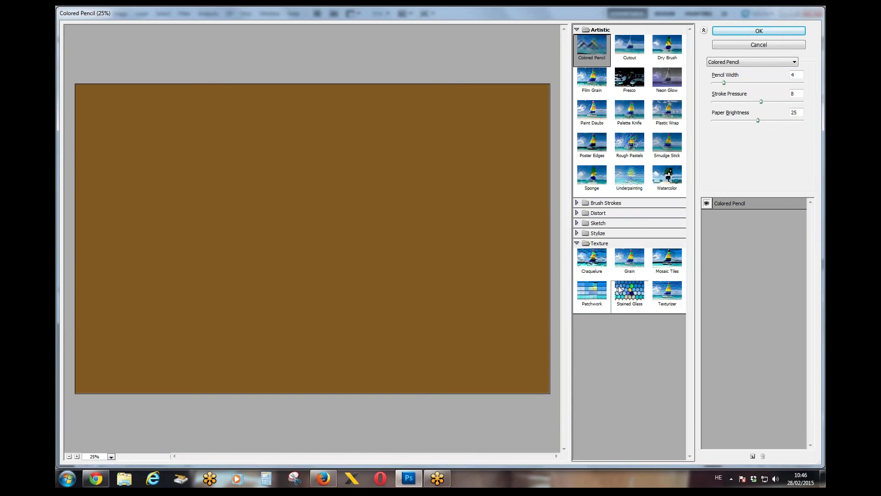
pyautogui.click(599, 292)
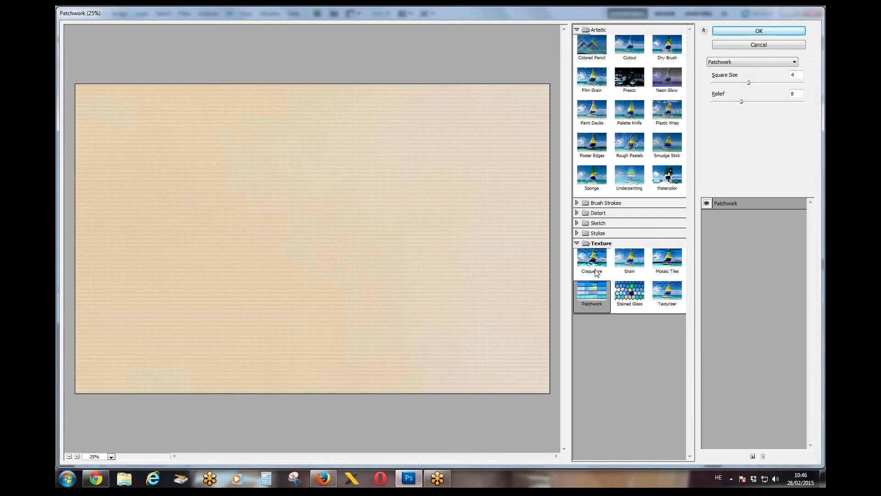
pyautogui.click(753, 31)
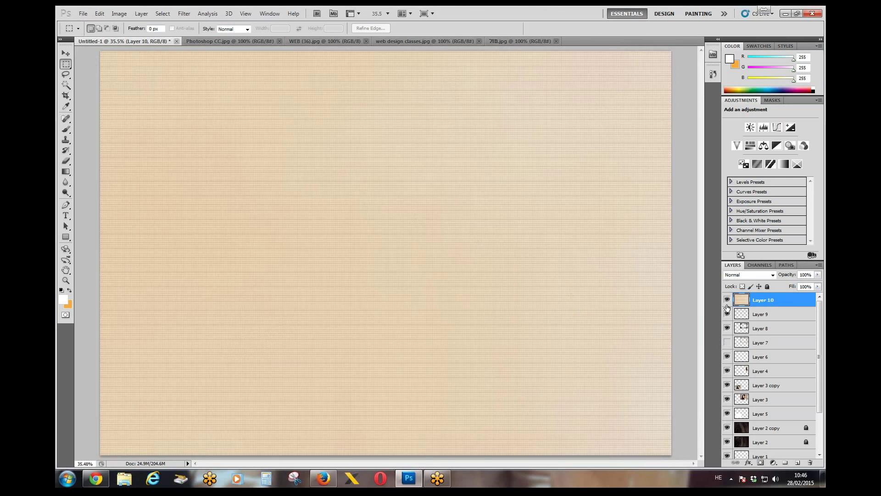
# Compare the page without the texture layer, try the layer at about 32% opacity, and restore it to 100%.
pyautogui.click(728, 300)
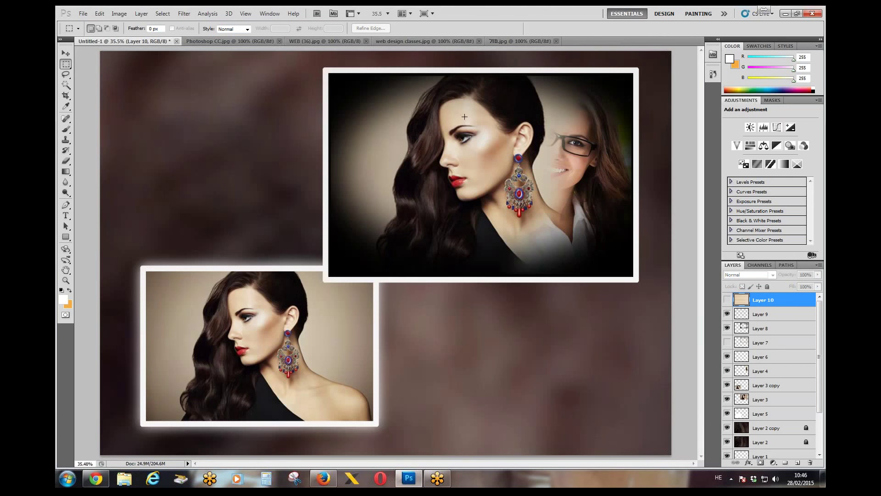
pyautogui.click(727, 299)
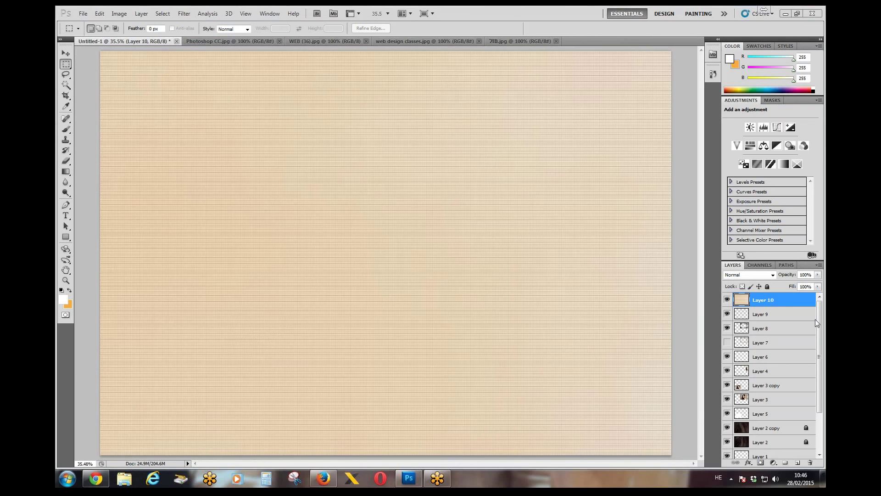
pyautogui.click(817, 275)
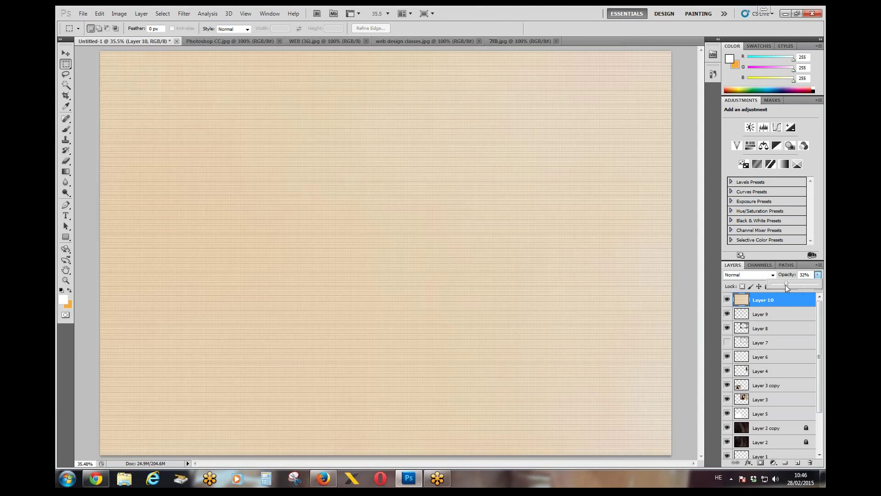
pyautogui.moveTo(786, 284); pyautogui.dragTo(784, 284)
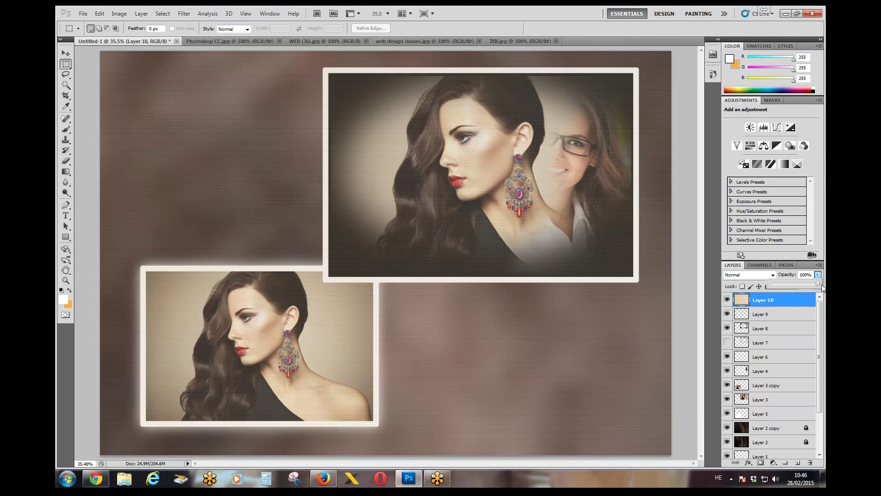
pyautogui.moveTo(786, 284); pyautogui.dragTo(819, 284)
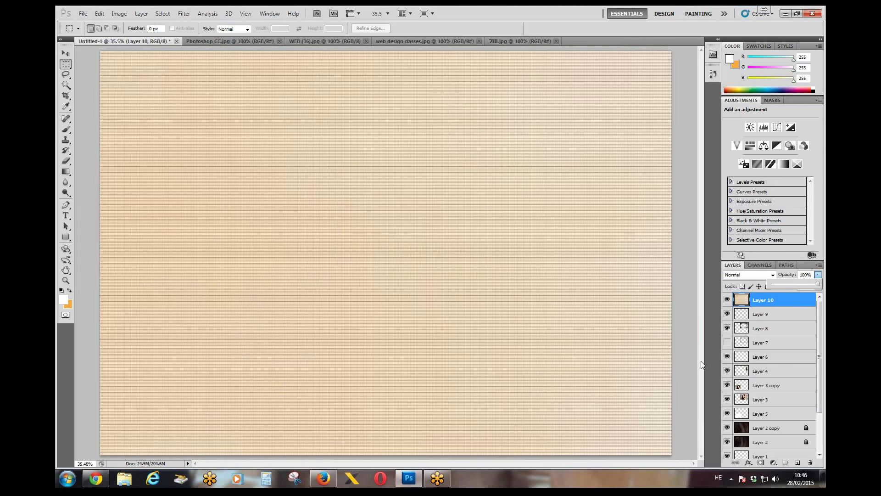
# Set the patchwork texture layer's blend mode to Multiply.
pyautogui.click(741, 275)
pyautogui.click(749, 69)
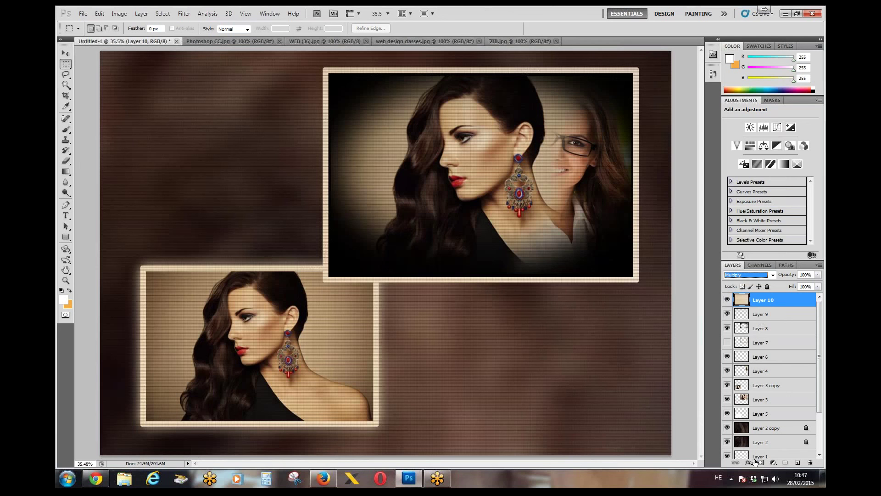
# Add a new layer above the texture and fill it with white.
pyautogui.click(798, 462)
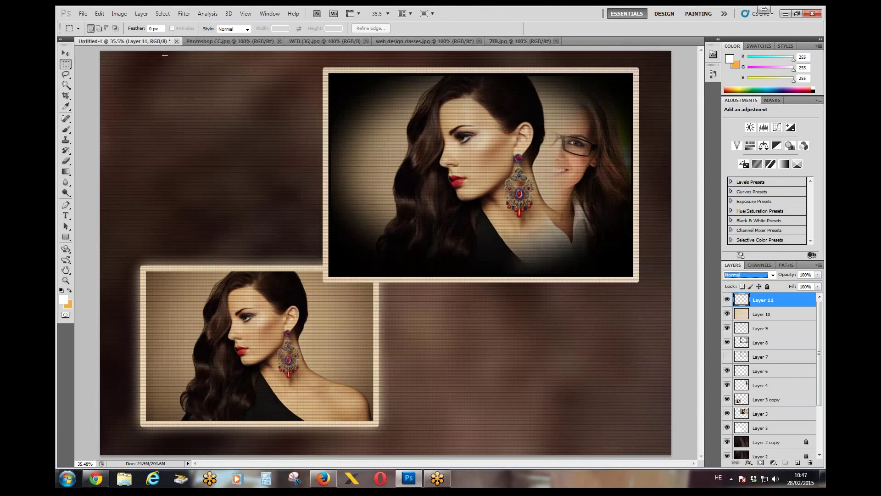
pyautogui.click(100, 14)
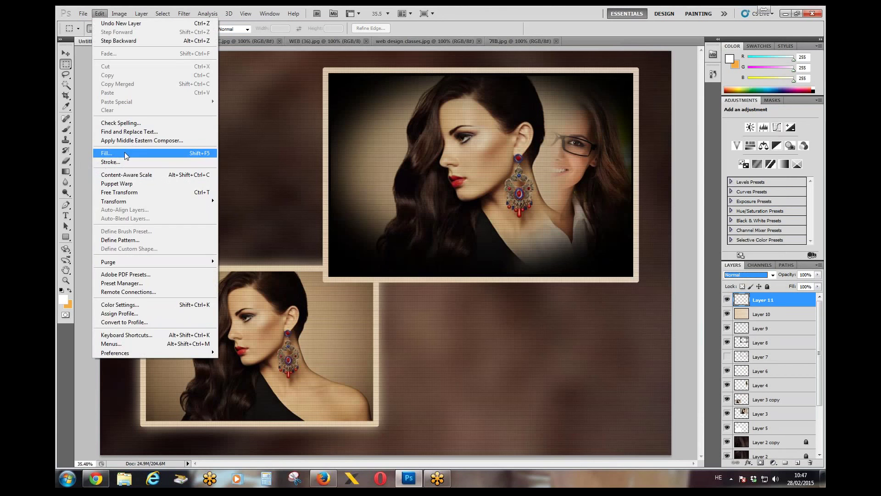
pyautogui.click(125, 153)
pyautogui.click(431, 153)
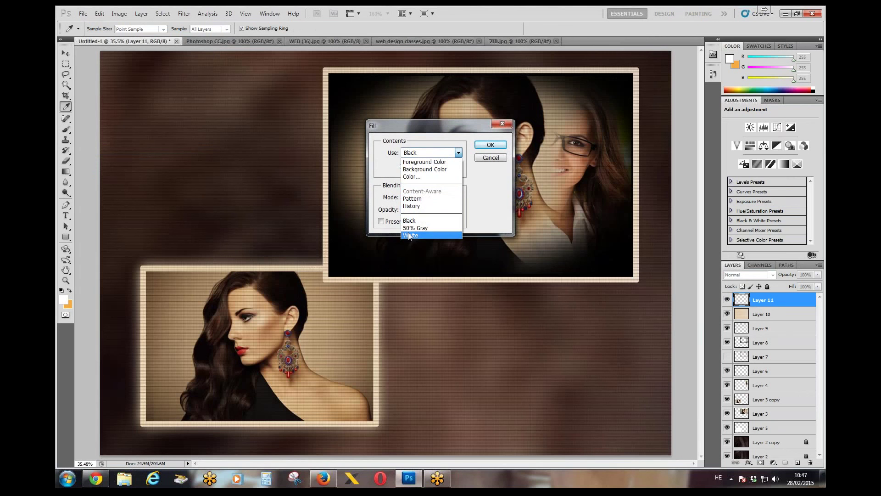
pyautogui.click(413, 235)
pyautogui.click(491, 144)
pyautogui.press('m')
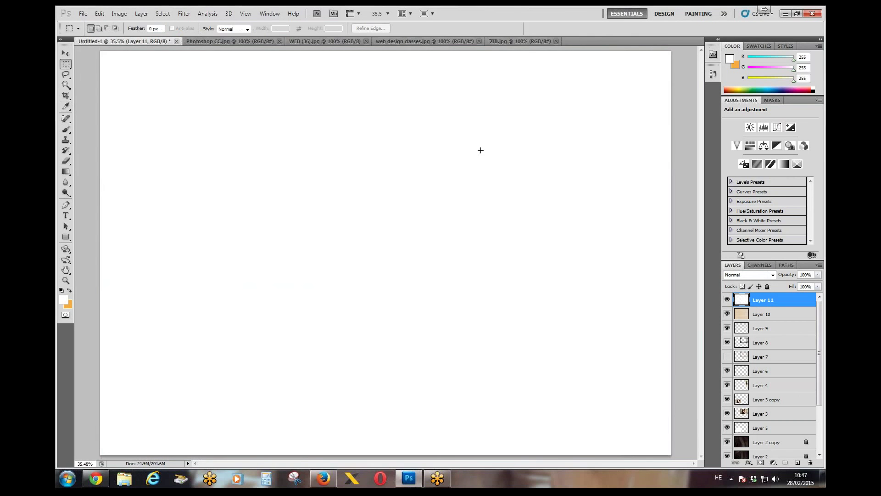
# Bring the portrait from web design classes.jpg onto the white album page and enlarge it proportionally with Free Transform.
pyautogui.click(65, 53)
pyautogui.click(412, 41)
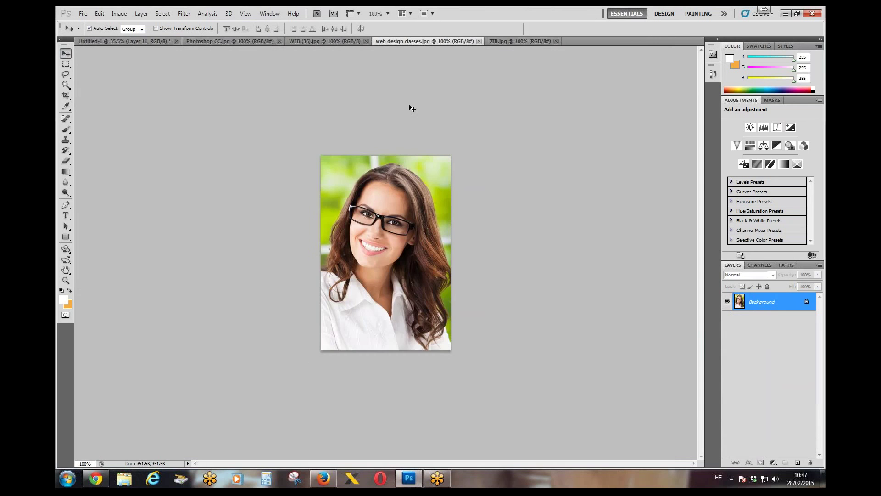
pyautogui.moveTo(417, 287); pyautogui.dragTo(452, 409)
pyautogui.hotkey('ctrl', 't')
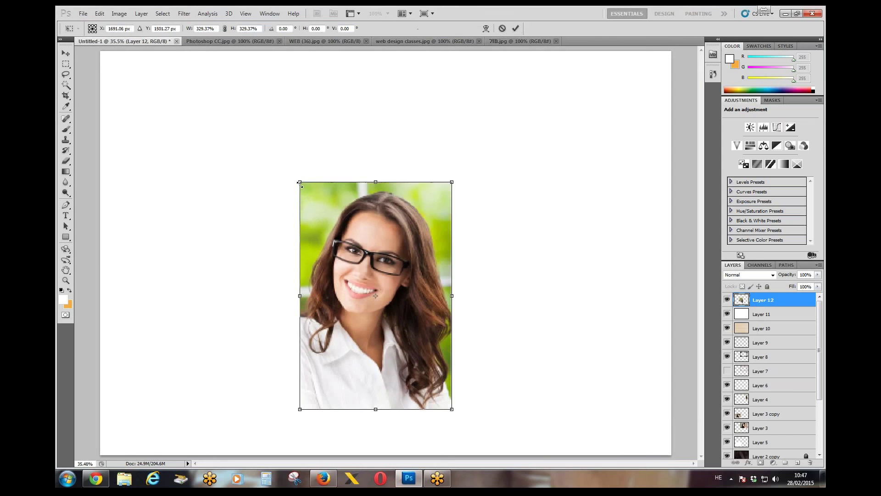
pyautogui.moveTo(281, 162); pyautogui.dragTo(228, 84)
pyautogui.press('Return')
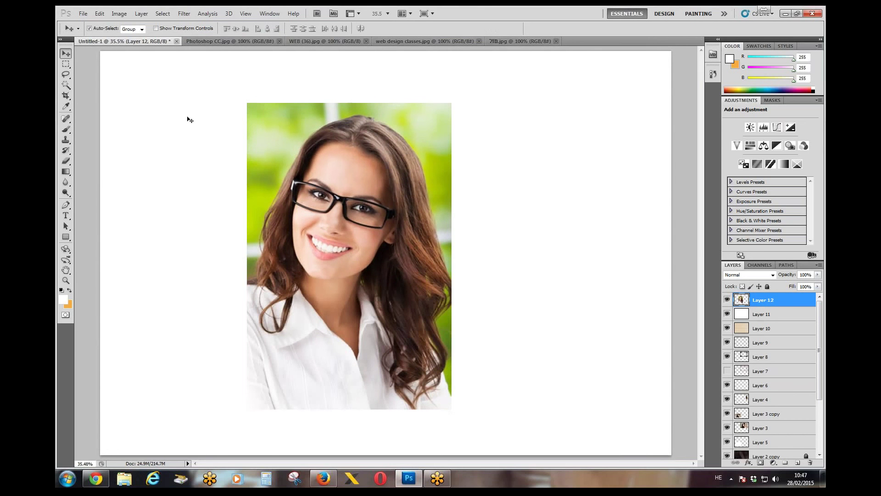
# Desaturate the portrait of the woman with glasses.
pyautogui.click(119, 13)
pyautogui.moveTo(125, 36)
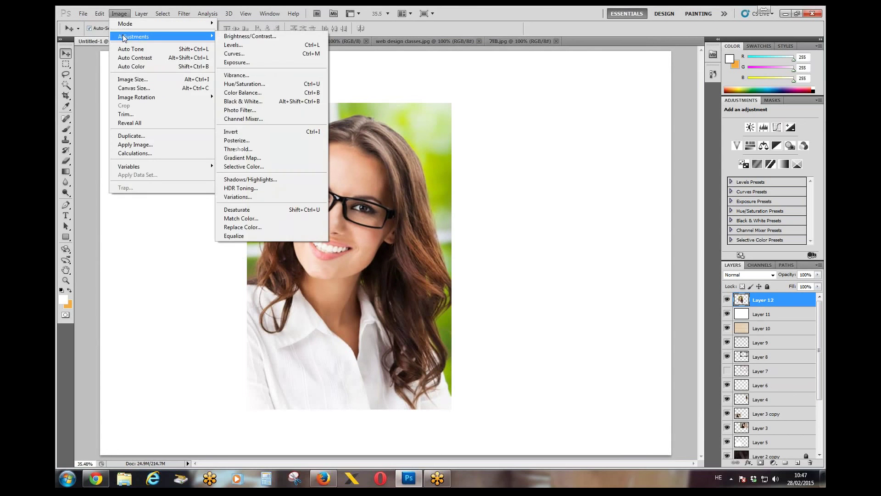
pyautogui.click(257, 209)
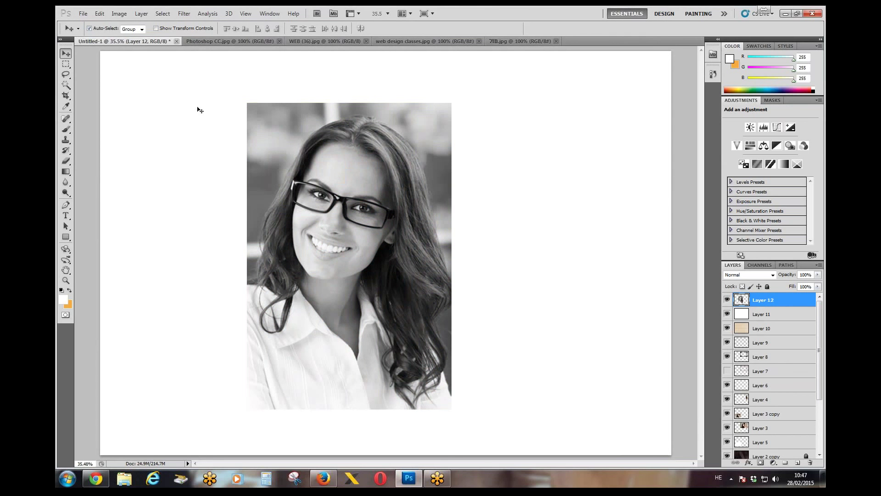
# Apply a Photo Filter to the desaturated portrait with beige filter color #d0c0aa and a density of about 68%.
pyautogui.click(119, 14)
pyautogui.moveTo(128, 36)
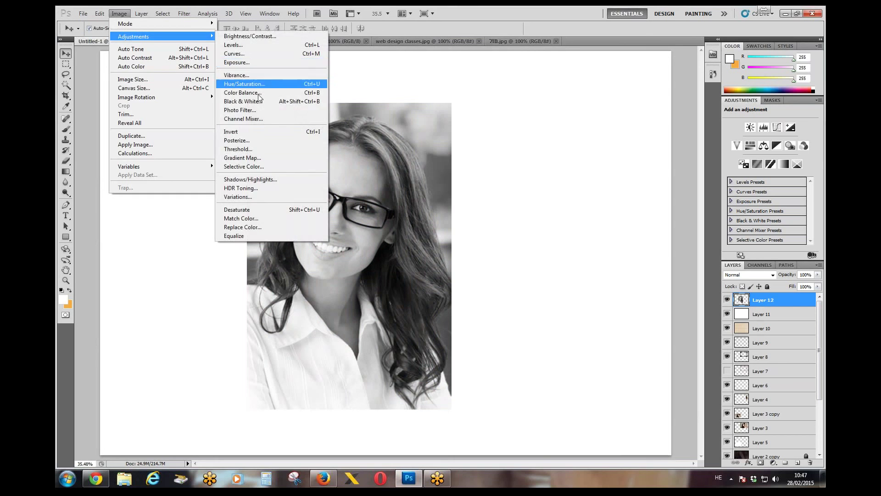
pyautogui.click(254, 110)
pyautogui.moveTo(394, 122); pyautogui.dragTo(528, 120)
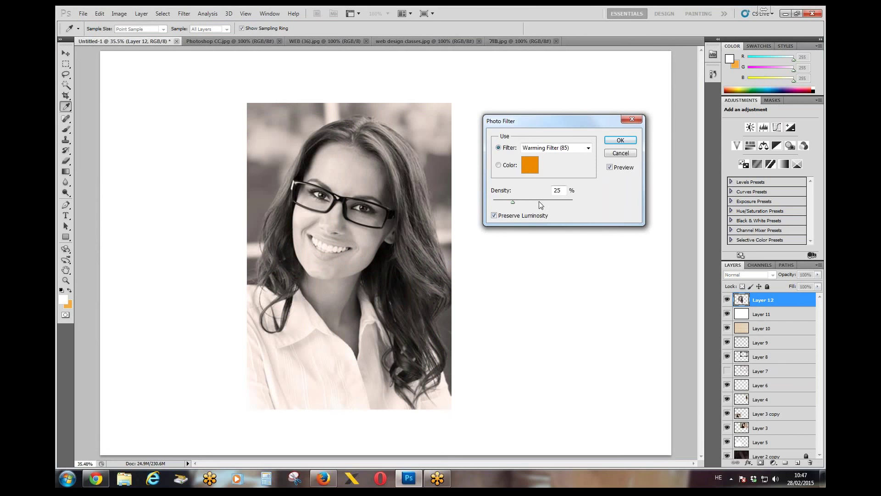
pyautogui.click(530, 165)
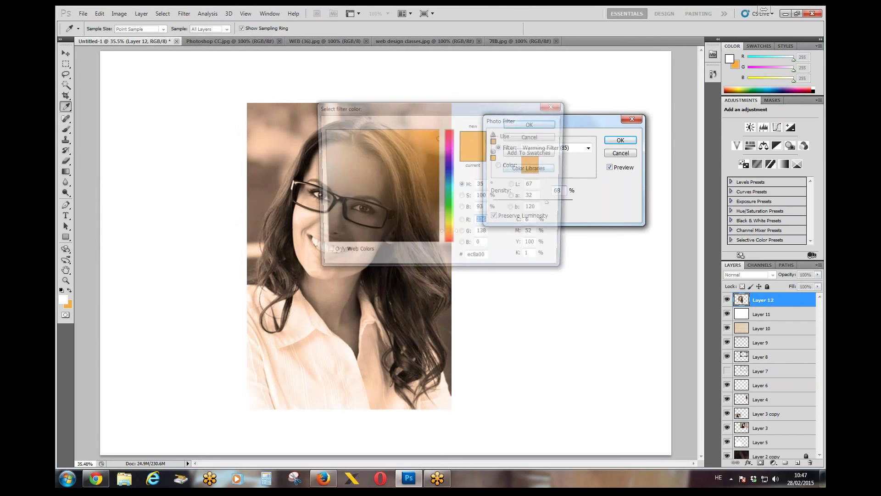
pyautogui.click(343, 151)
pyautogui.moveTo(419, 110); pyautogui.dragTo(587, 143)
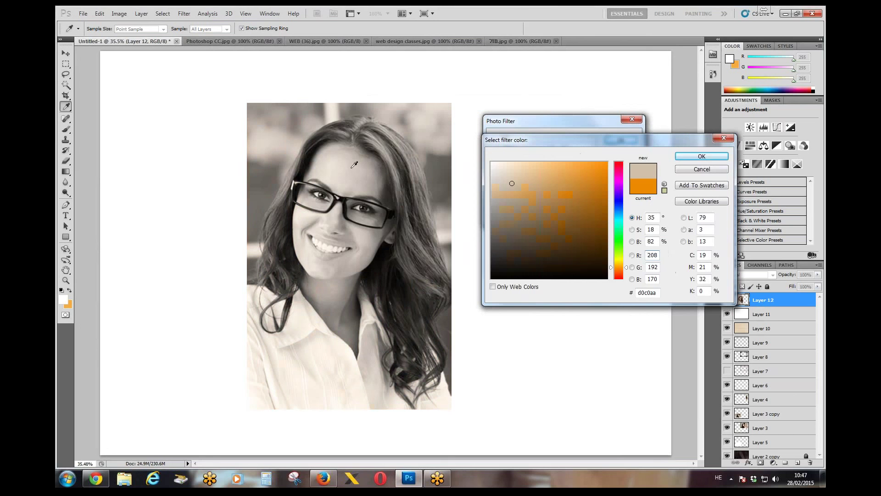
pyautogui.click(701, 156)
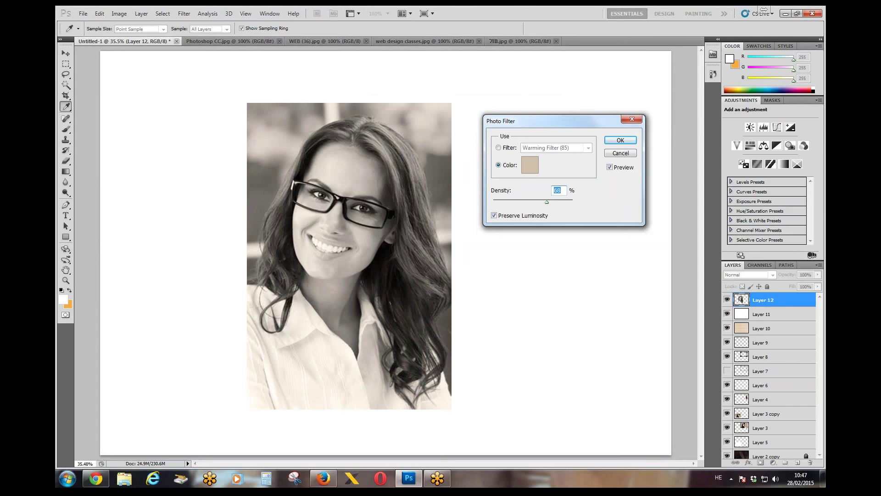
pyautogui.click(620, 140)
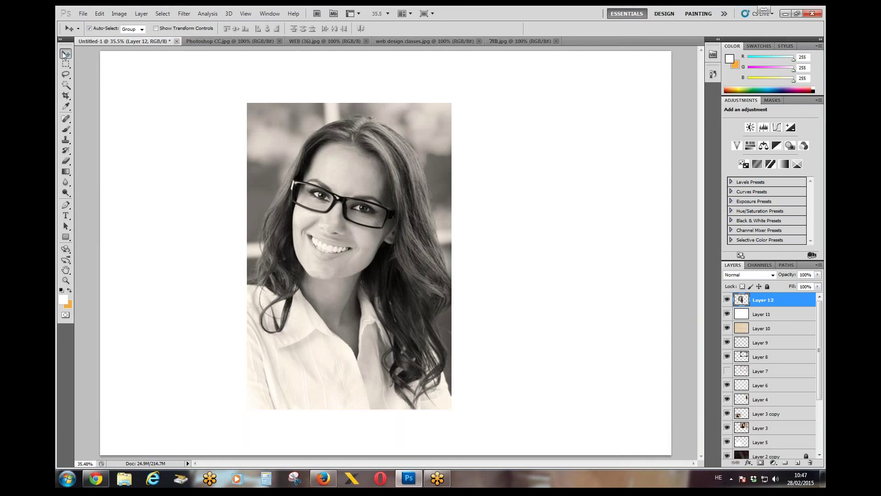
# Bring the color portrait of the woman with glasses from its source image onto the album page and enlarge it with Free Transform.
pyautogui.click(229, 41)
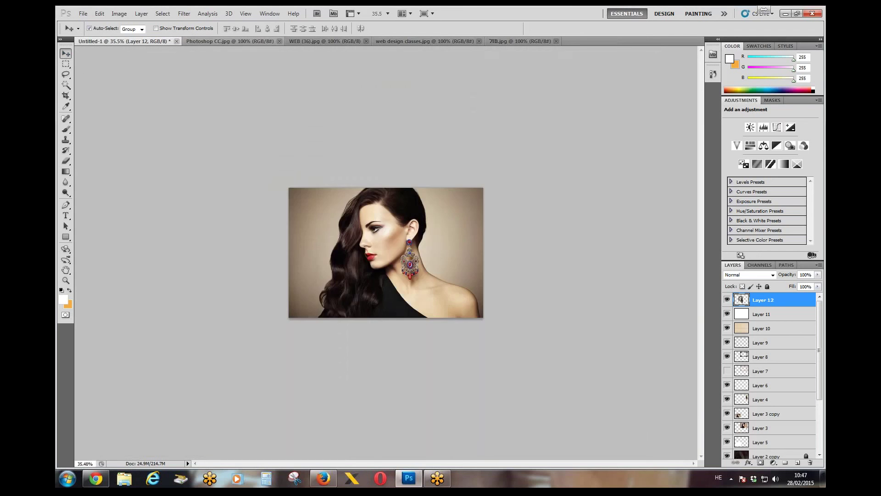
pyautogui.click(526, 41)
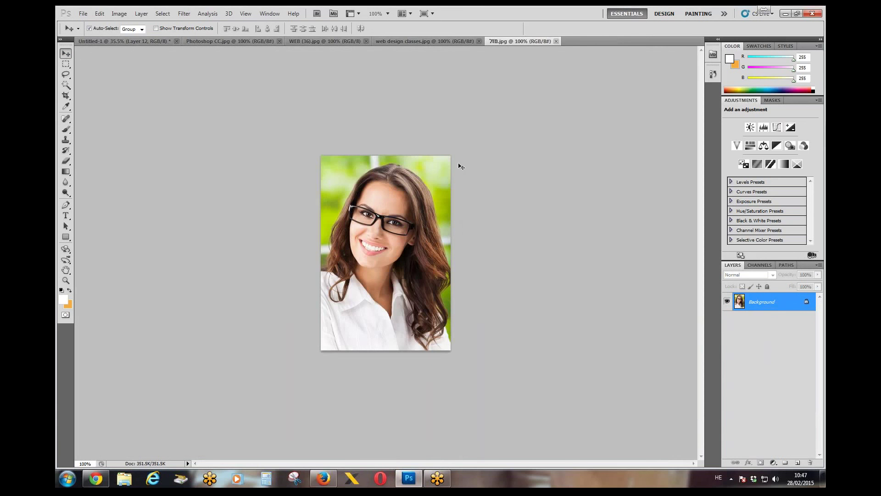
pyautogui.moveTo(118, 44); pyautogui.dragTo(380, 484)
pyautogui.hotkey('ctrl', 't')
pyautogui.moveTo(170, 175); pyautogui.dragTo(137, 124)
pyautogui.moveTo(249, 264); pyautogui.dragTo(327, 212)
pyautogui.press('Return')
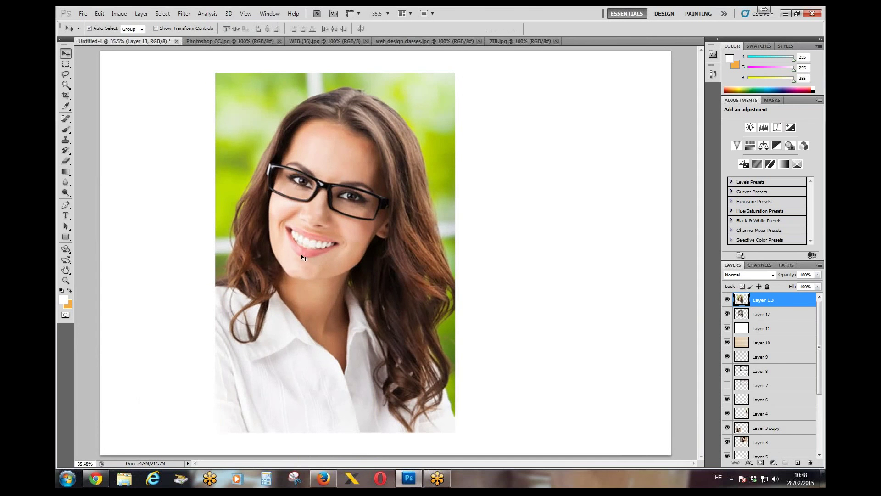
# Make a freehand Lasso selection around the woman's face, hair and neckline and feather it by 100 pixels.
pyautogui.click(66, 75)
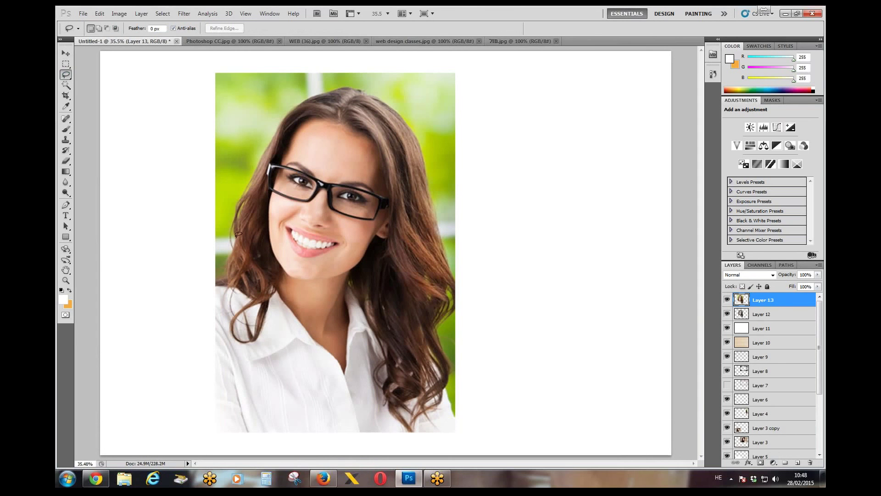
pyautogui.moveTo(242, 225)
pyautogui.mouseDown()
pyautogui.moveTo(281, 109)
pyautogui.moveTo(330, 92)
pyautogui.moveTo(406, 134)
pyautogui.moveTo(395, 264)
pyautogui.moveTo(426, 337)
pyautogui.moveTo(397, 405)
pyautogui.moveTo(375, 416)
pyautogui.moveTo(282, 282)
pyautogui.moveTo(242, 252)
pyautogui.moveTo(255, 219)
pyautogui.mouseUp()
pyautogui.rightClick(321, 209)
pyautogui.click(364, 239)
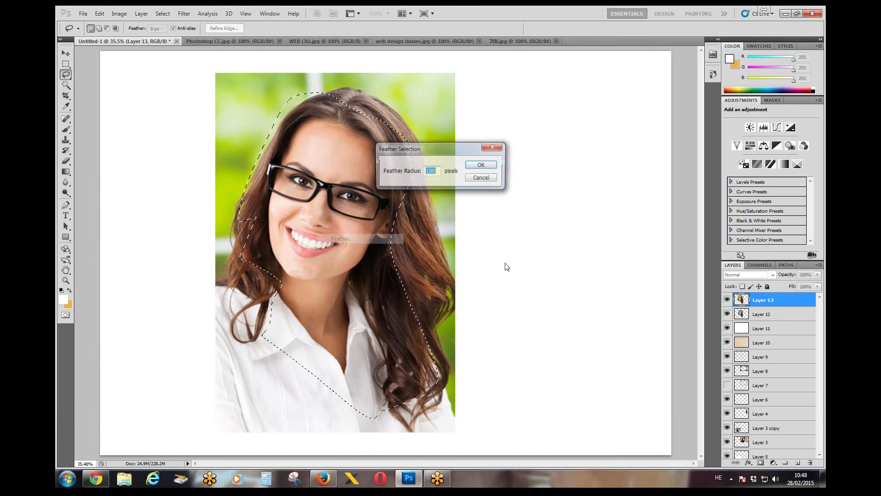
pyautogui.press('Return')
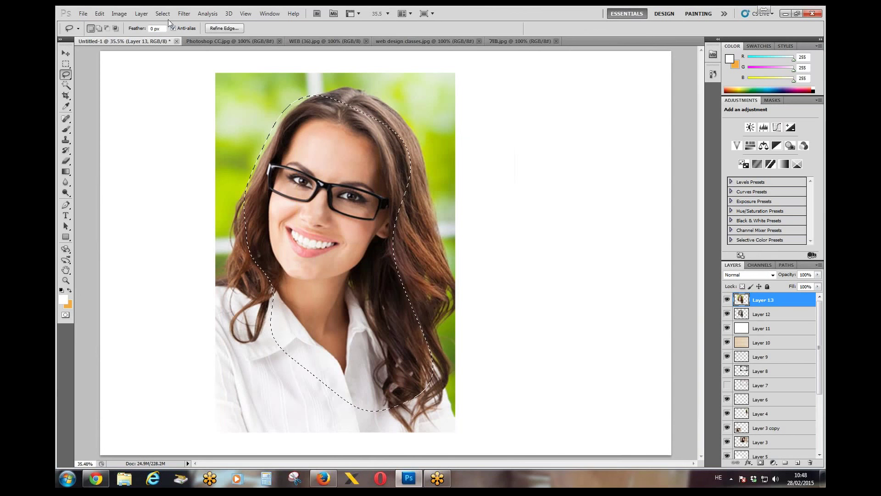
# Invert the selection, convert the portrait's surroundings with the Black & White adjustment's Default preset, and deselect.
pyautogui.click(163, 15)
pyautogui.click(169, 49)
pyautogui.click(119, 13)
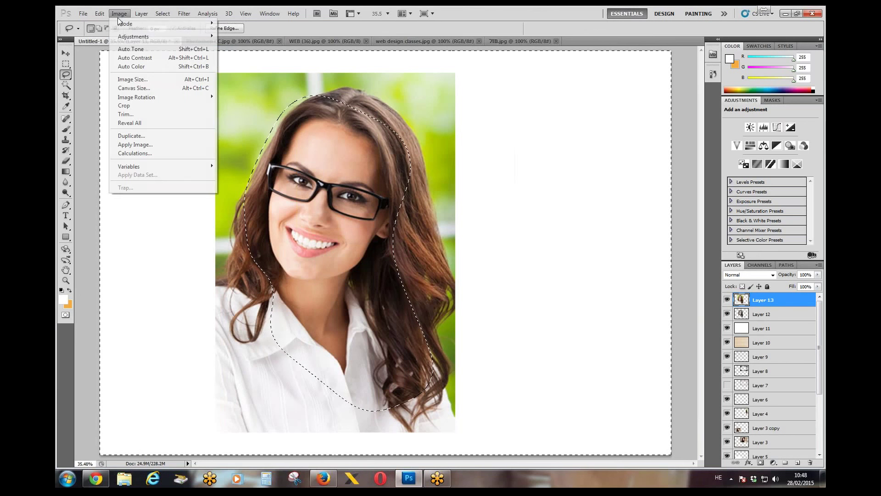
pyautogui.moveTo(123, 38)
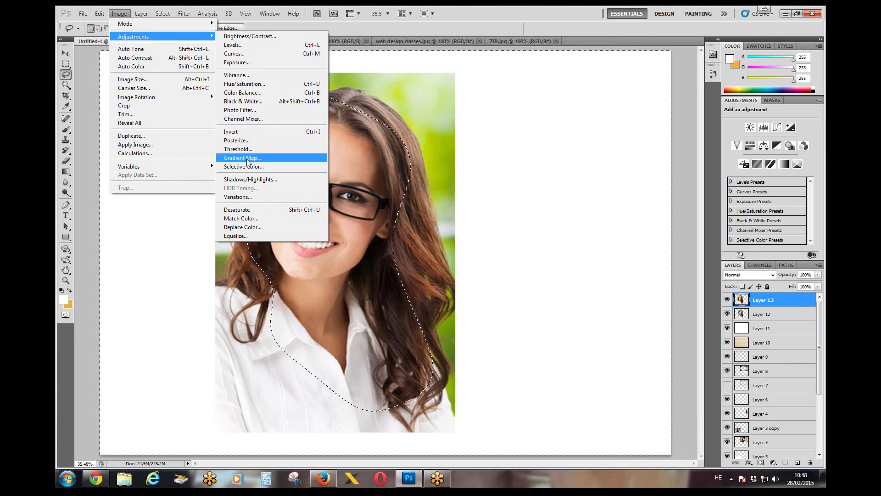
pyautogui.click(244, 92)
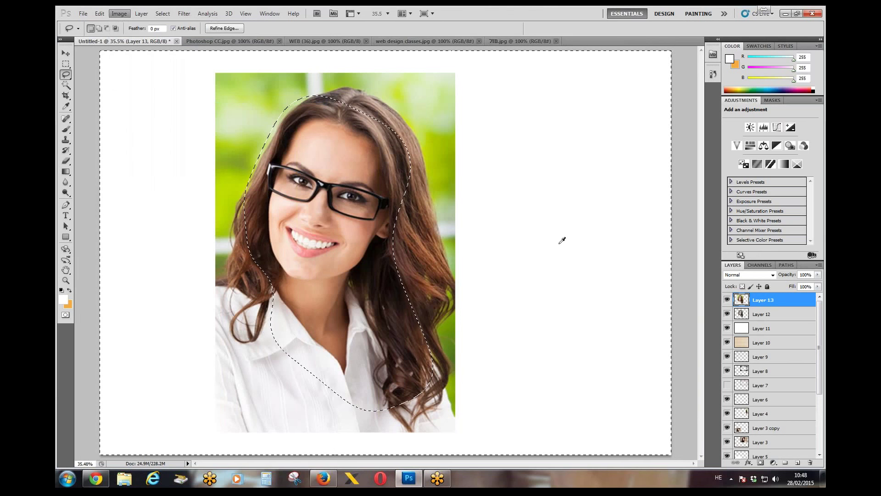
pyautogui.moveTo(404, 87); pyautogui.dragTo(593, 94)
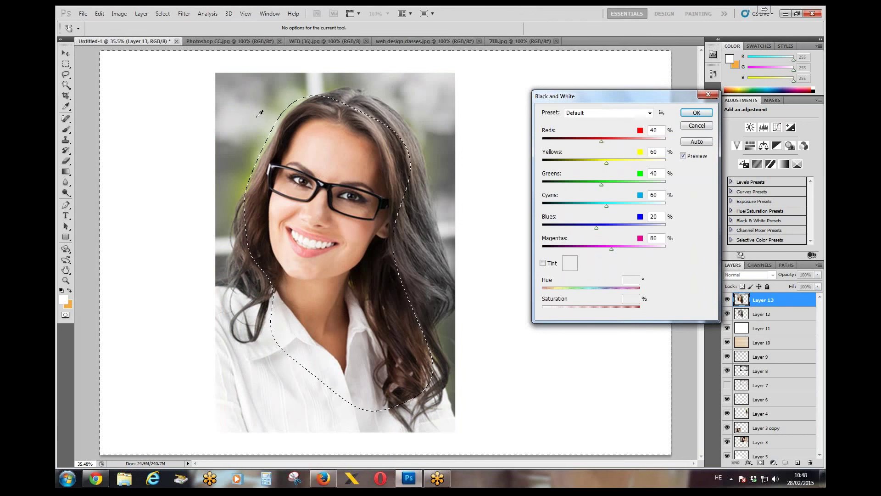
pyautogui.click(696, 113)
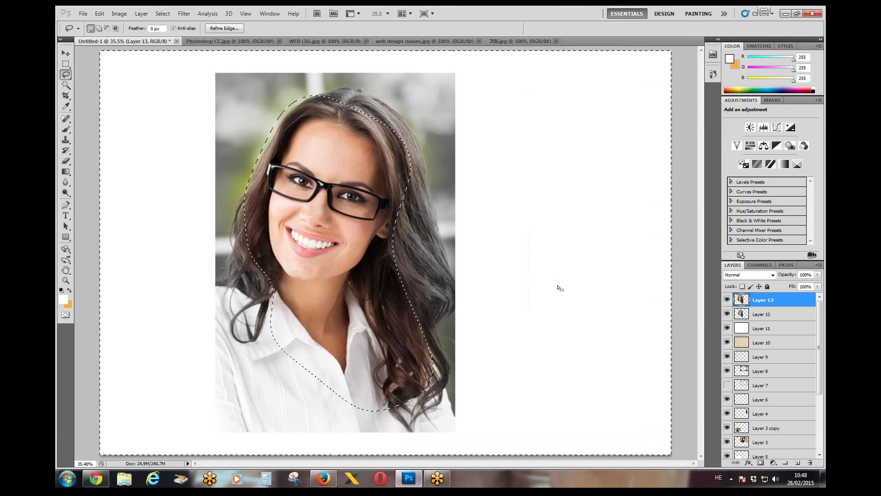
pyautogui.click(560, 287)
# Undock the Layers panel, place it over the canvas and lengthen it to show more layers.
pyautogui.moveTo(733, 266); pyautogui.dragTo(574, 140)
pyautogui.moveTo(665, 214); pyautogui.dragTo(661, 388)
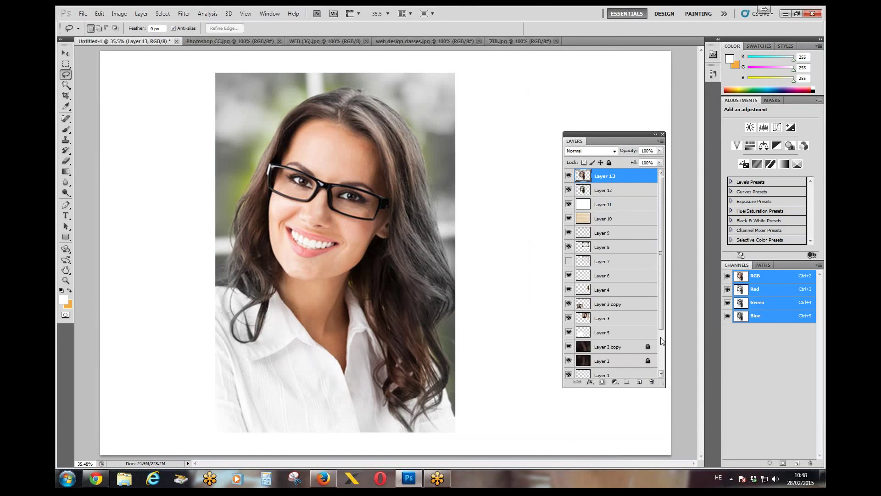
# Convert the locked Background into a regular layer named Layer 0 and move it between Layer 9 and Layer 10.
pyautogui.moveTo(662, 334); pyautogui.dragTo(659, 369)
pyautogui.doubleClick(636, 370)
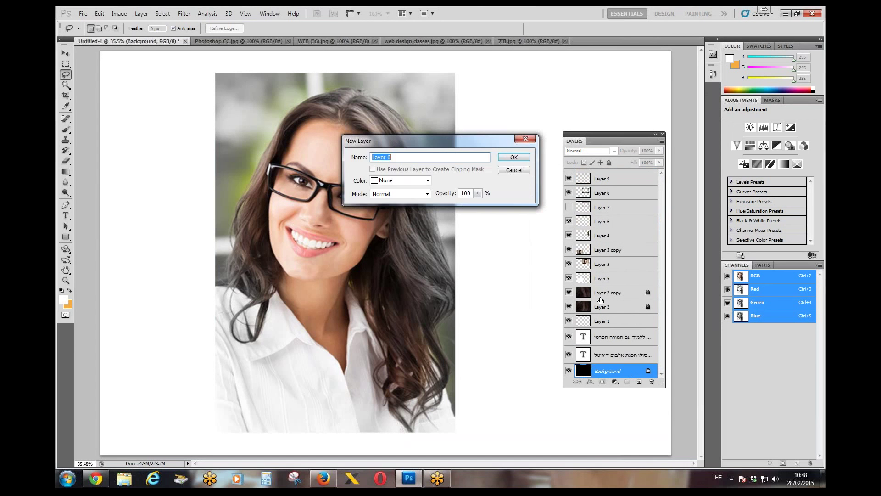
pyautogui.click(513, 157)
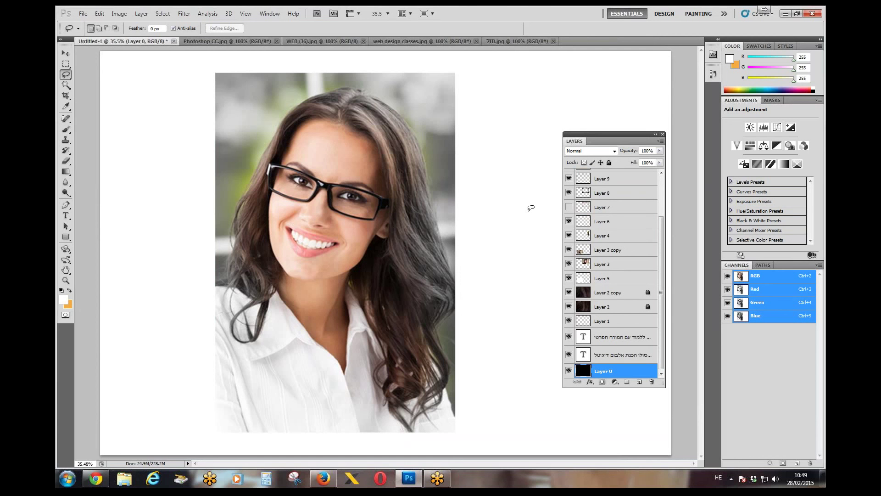
pyautogui.moveTo(619, 370); pyautogui.dragTo(656, 178)
pyautogui.scroll(3, 654, 219)
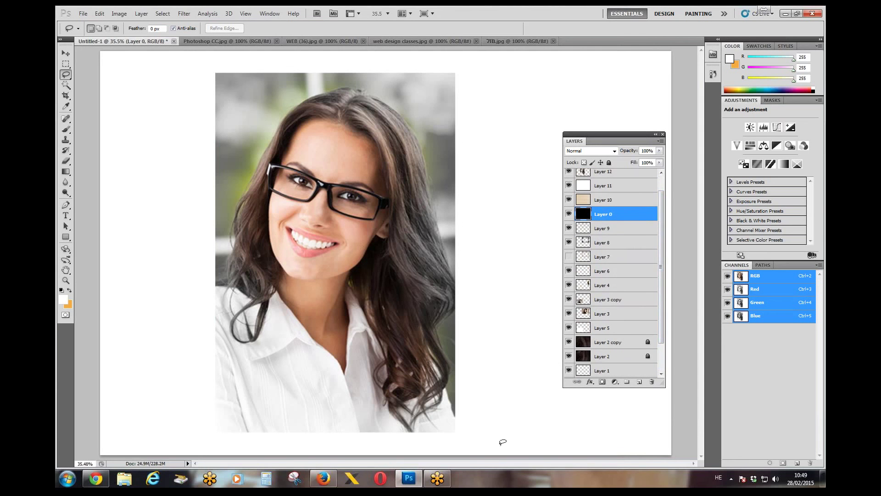
pyautogui.rightClick(438, 479)
pyautogui.click(468, 375)
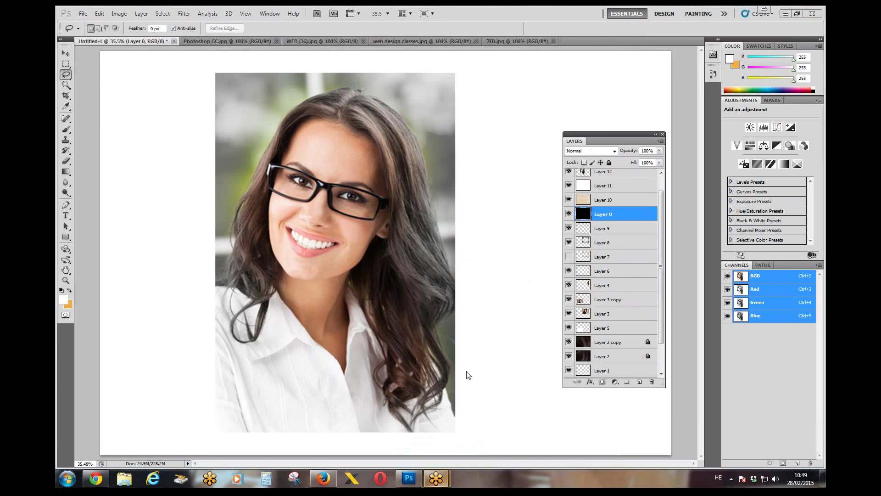